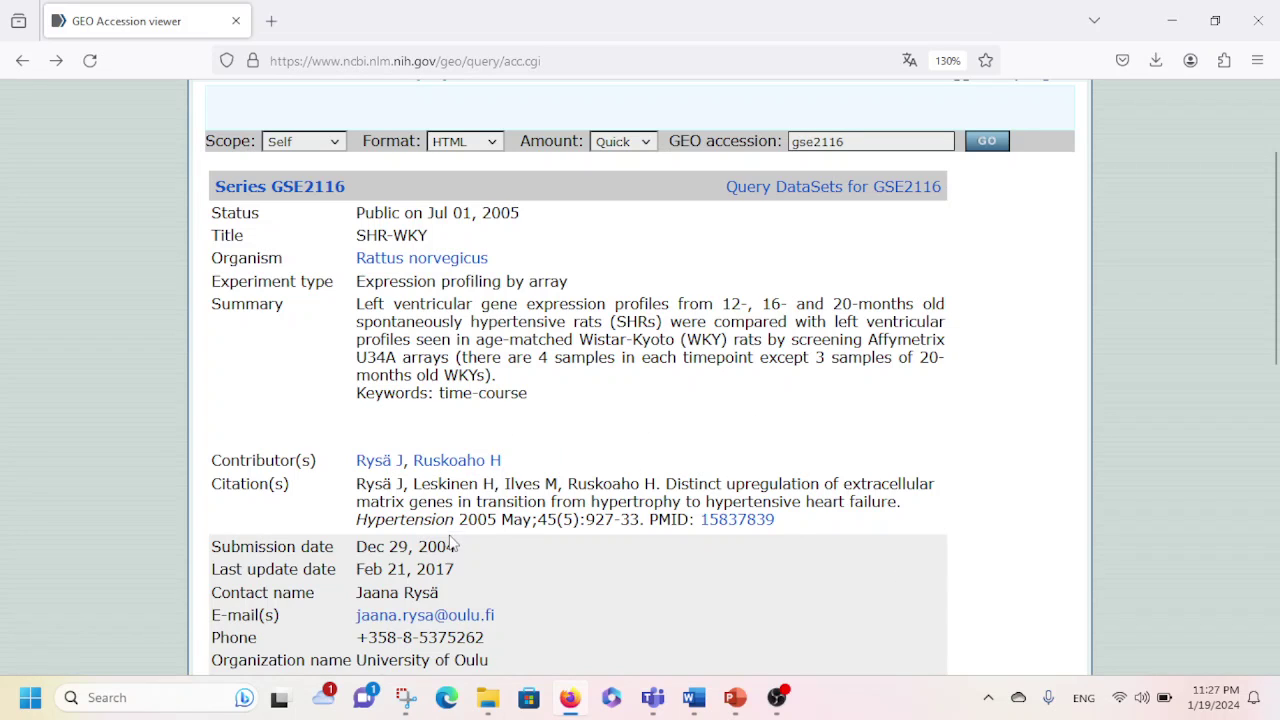
- Scroll down the GSE2116 series page and launch 'Analyze with GEO2R'
{"action": "left_click", "coordinate": [1274, 670]}
{"action": "left_click", "coordinate": [1274, 670]}
{"action": "left_click", "coordinate": [1274, 670]}
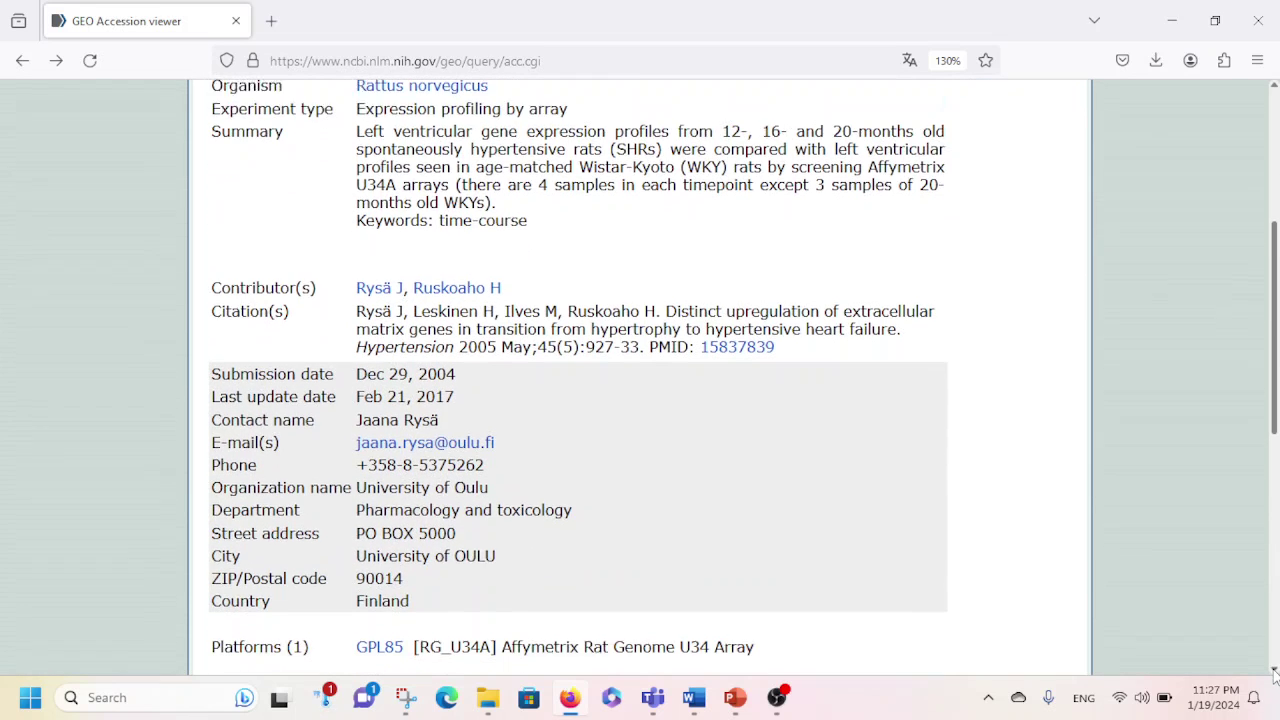
{"action": "left_click", "coordinate": [1274, 670]}
{"action": "left_click", "coordinate": [1274, 670]}
{"action": "left_click", "coordinate": [1274, 670]}
{"action": "left_click", "coordinate": [1274, 670]}
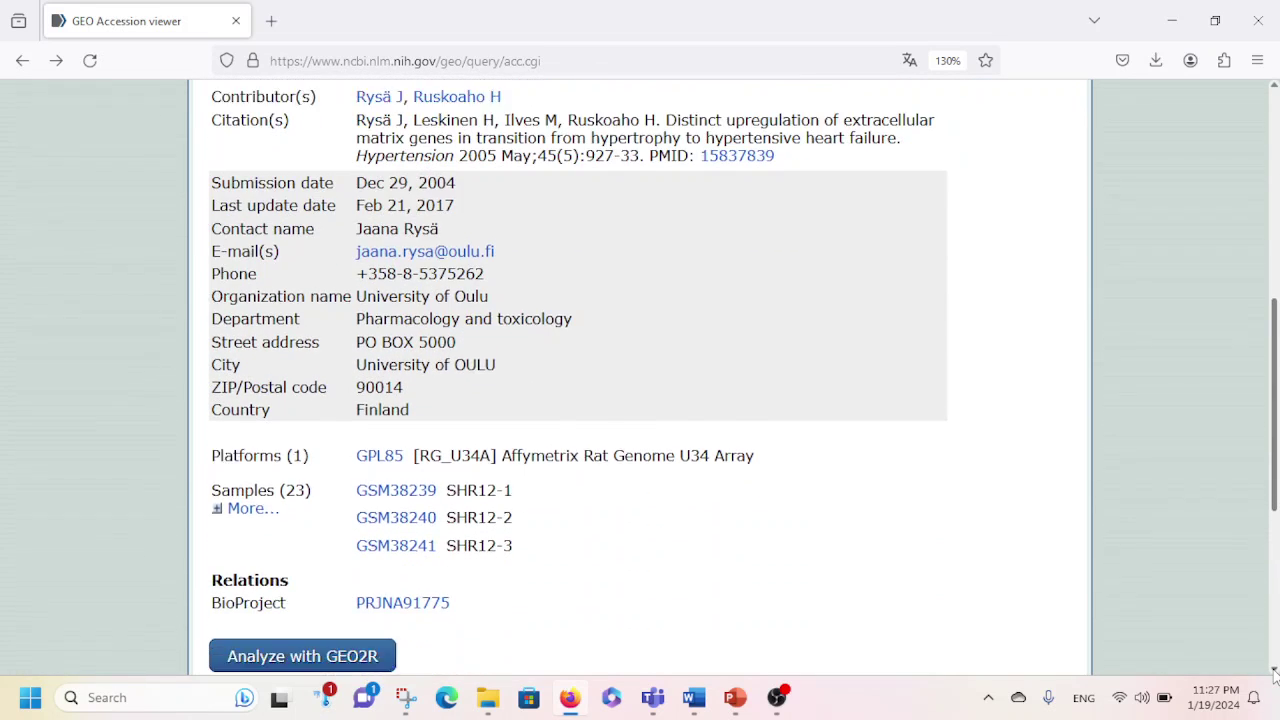
{"action": "left_click", "coordinate": [1274, 670]}
{"action": "left_click", "coordinate": [1274, 670]}
{"action": "left_click", "coordinate": [1274, 670]}
{"action": "left_click", "coordinate": [1274, 670]}
{"action": "left_click", "coordinate": [1274, 670]}
{"action": "left_click", "coordinate": [1274, 670]}
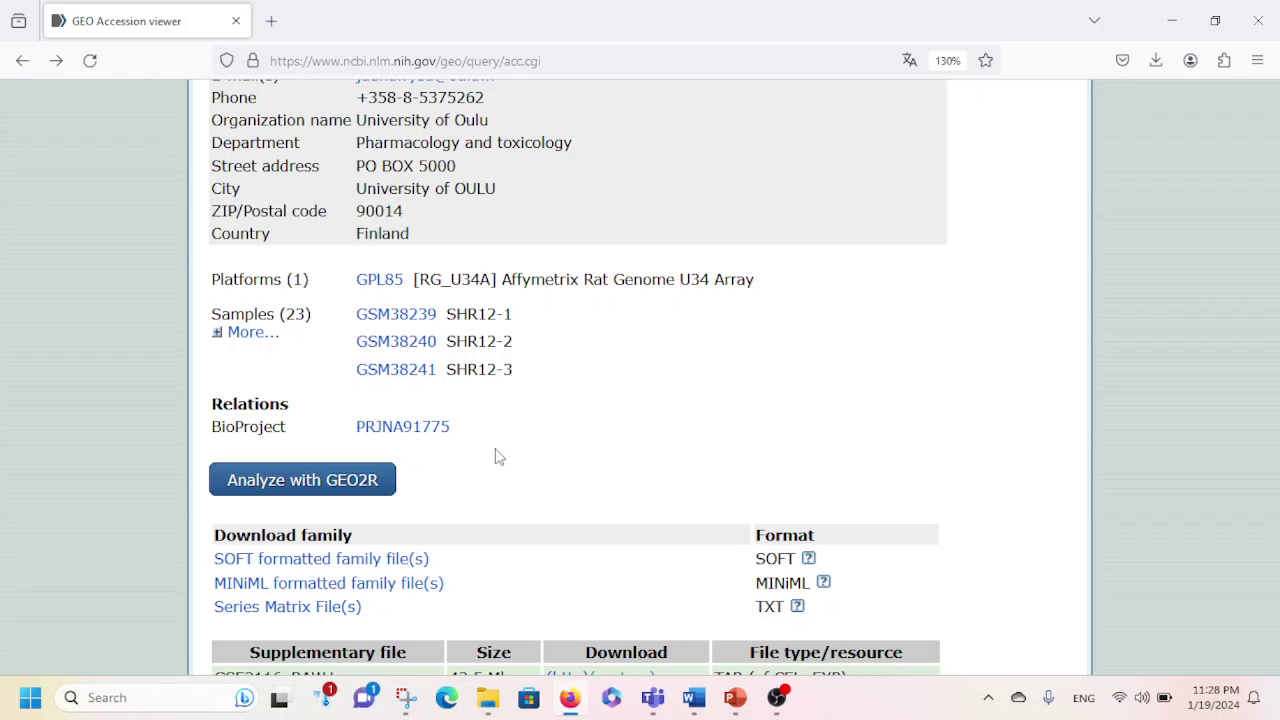
{"action": "left_click", "coordinate": [298, 481]}
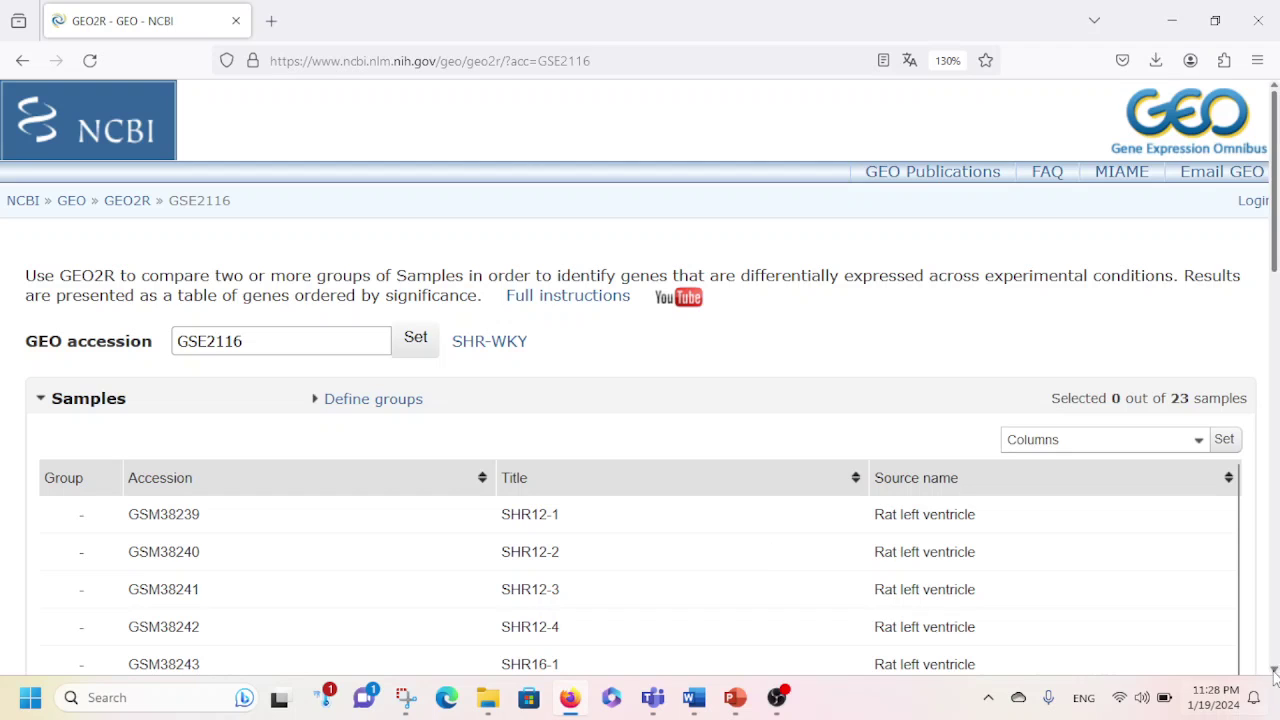
- Review the 23 unassigned GSE2116 samples in the table, then return to the top
{"action": "scroll", "coordinate": [1276, 677], "scroll_direction": "down", "scroll_amount": 4}
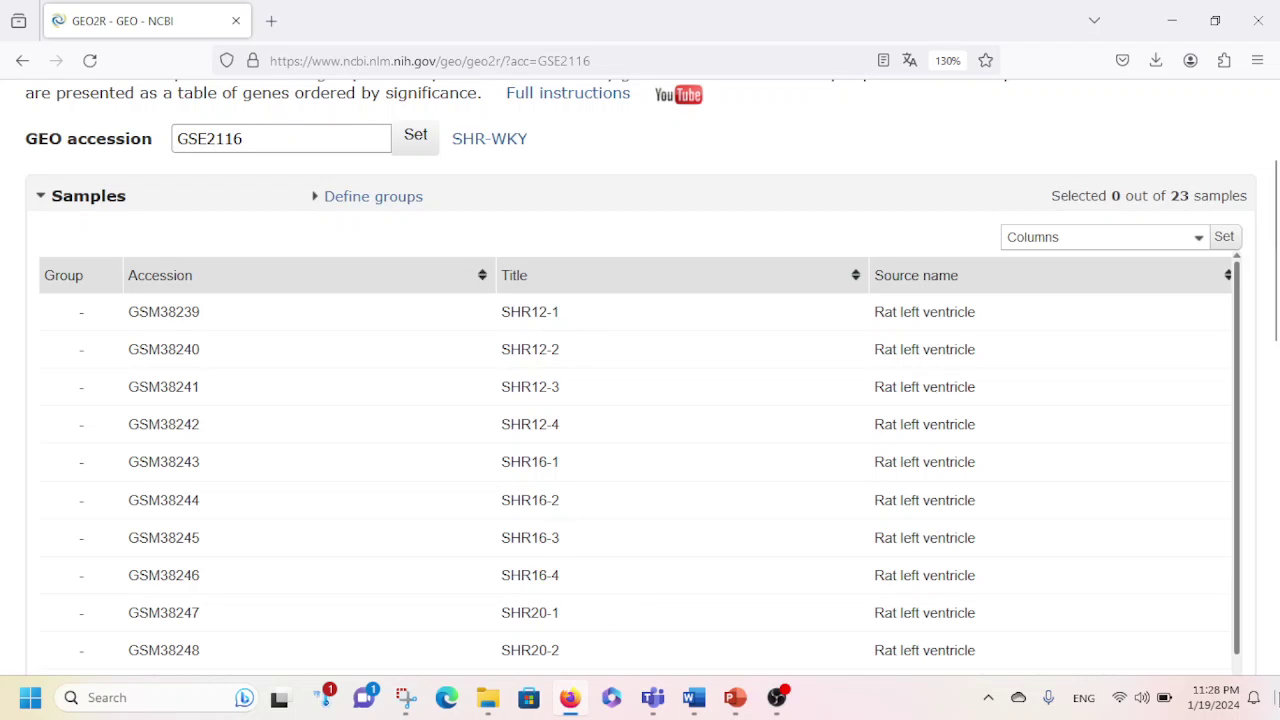
{"action": "left_click", "coordinate": [1277, 643]}
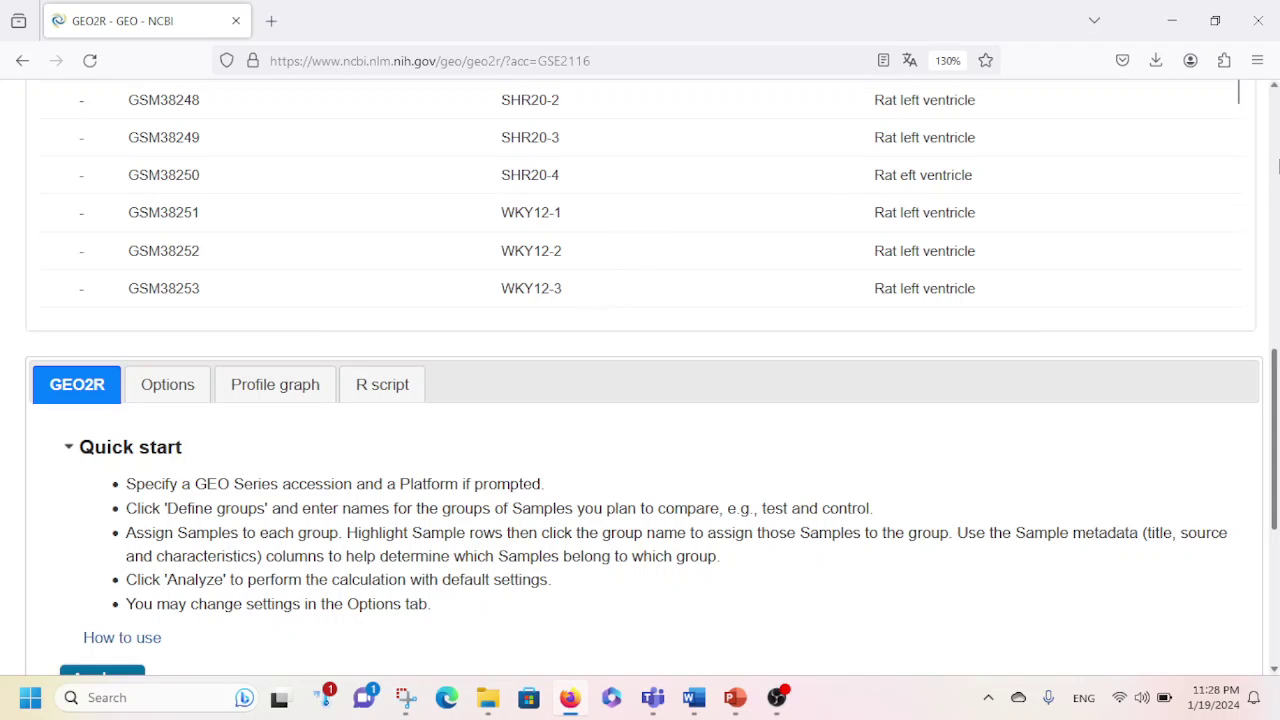
{"action": "left_click", "coordinate": [1277, 160]}
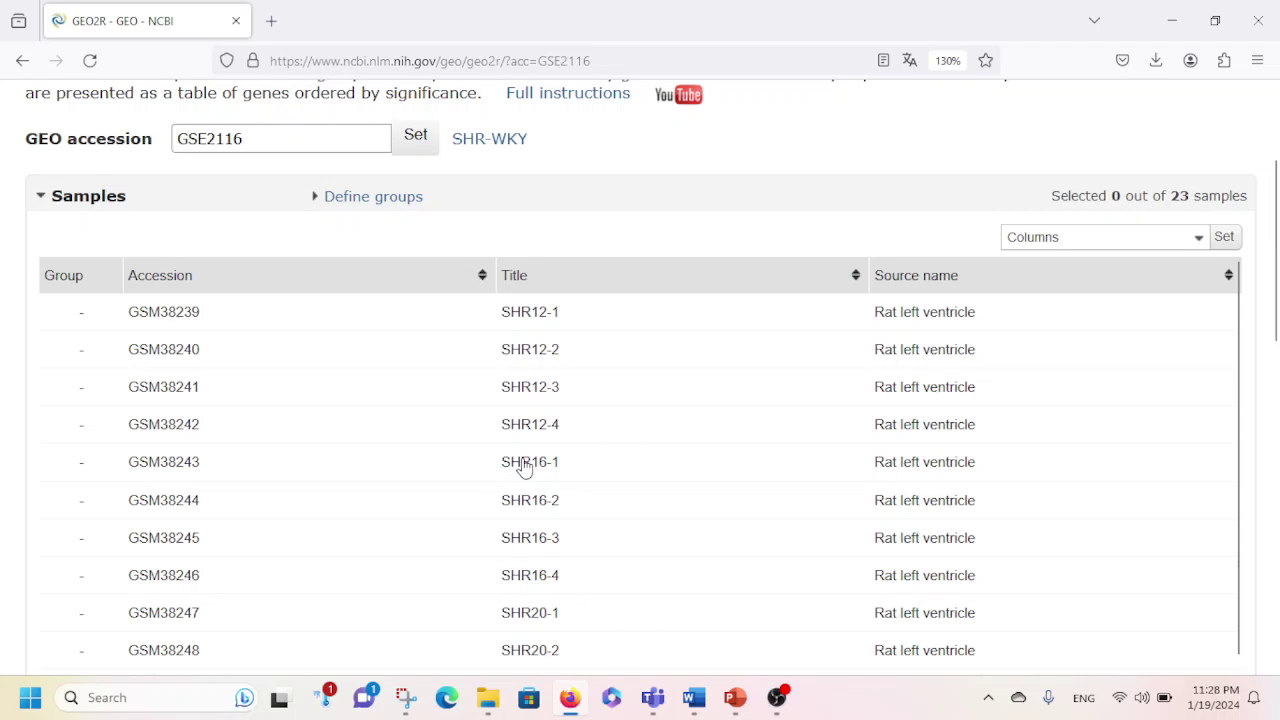
- Define groups named SHR and WKY, then assign samples SHR12-1 through SHR20-2 to SHR
{"action": "left_click", "coordinate": [405, 208]}
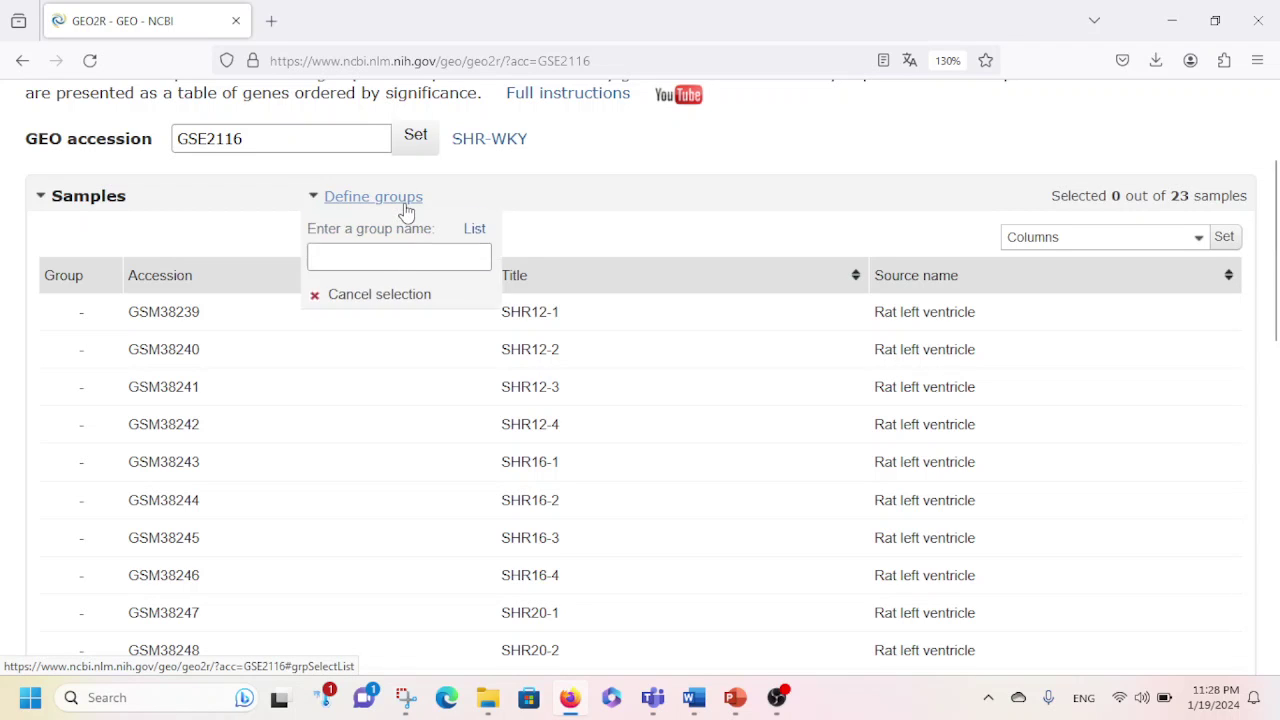
{"action": "left_click", "coordinate": [355, 256]}
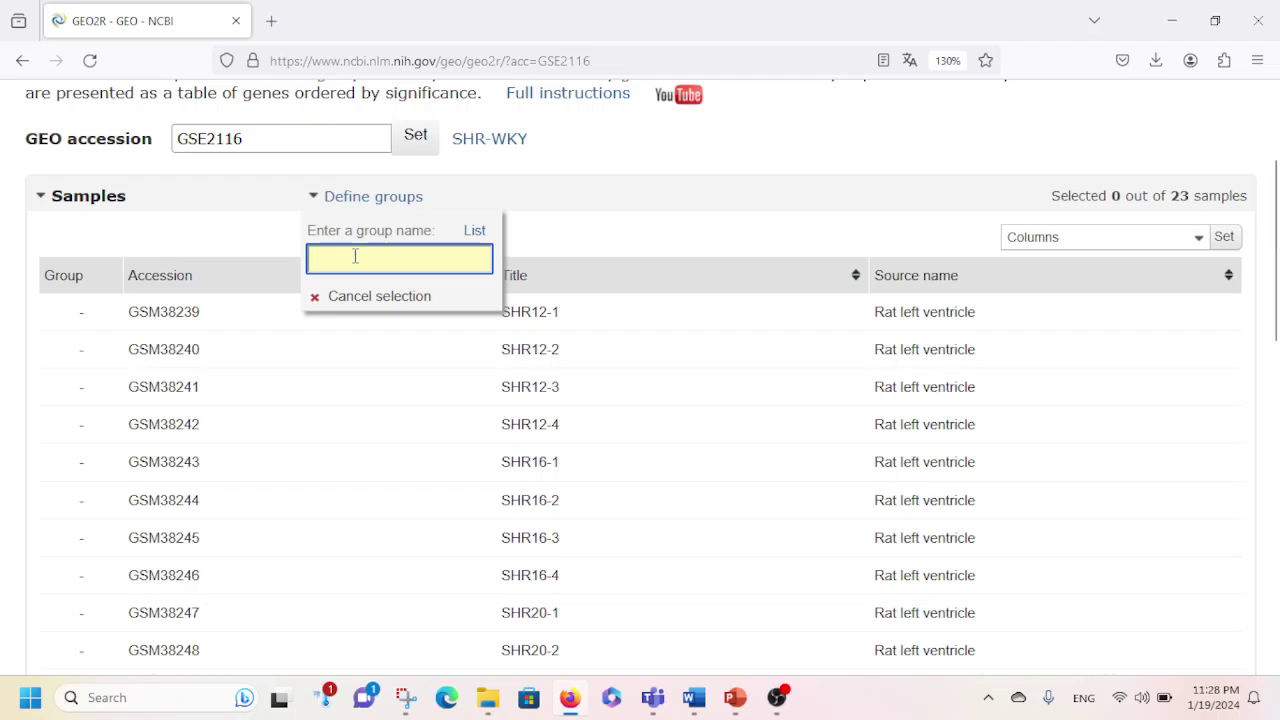
{"action": "type", "text": "SHR"}
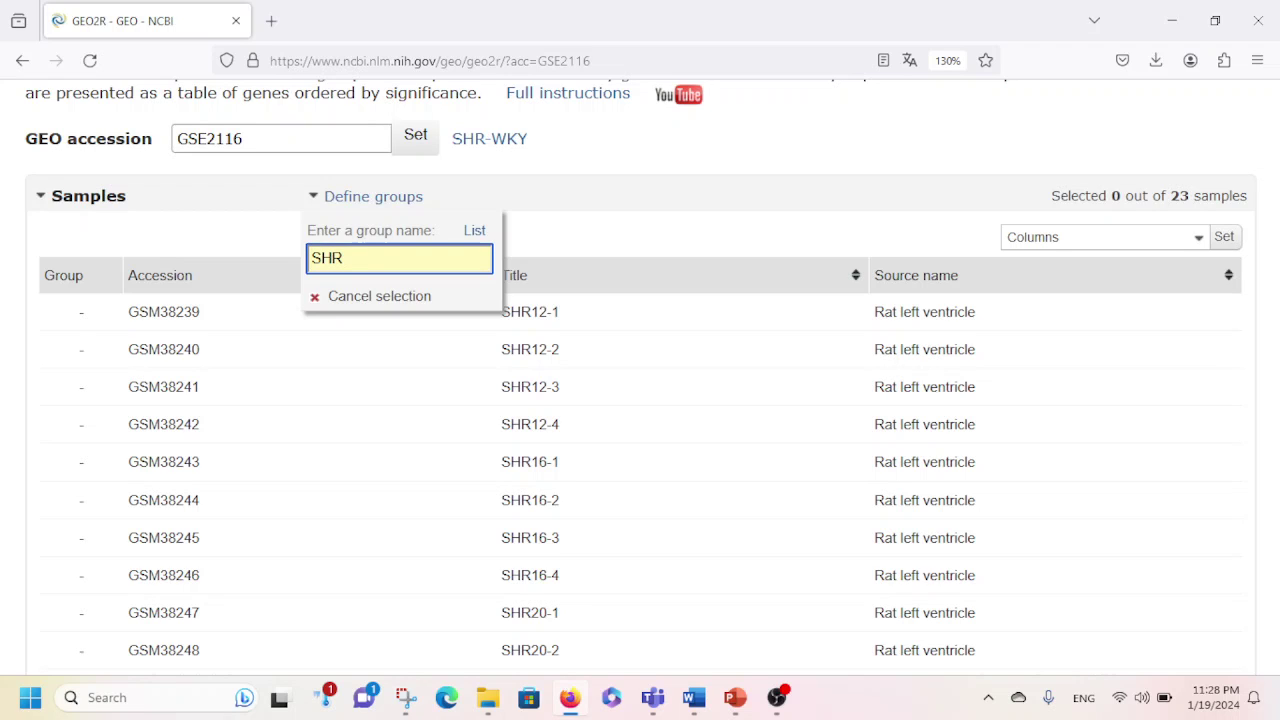
{"action": "key", "text": "Return"}
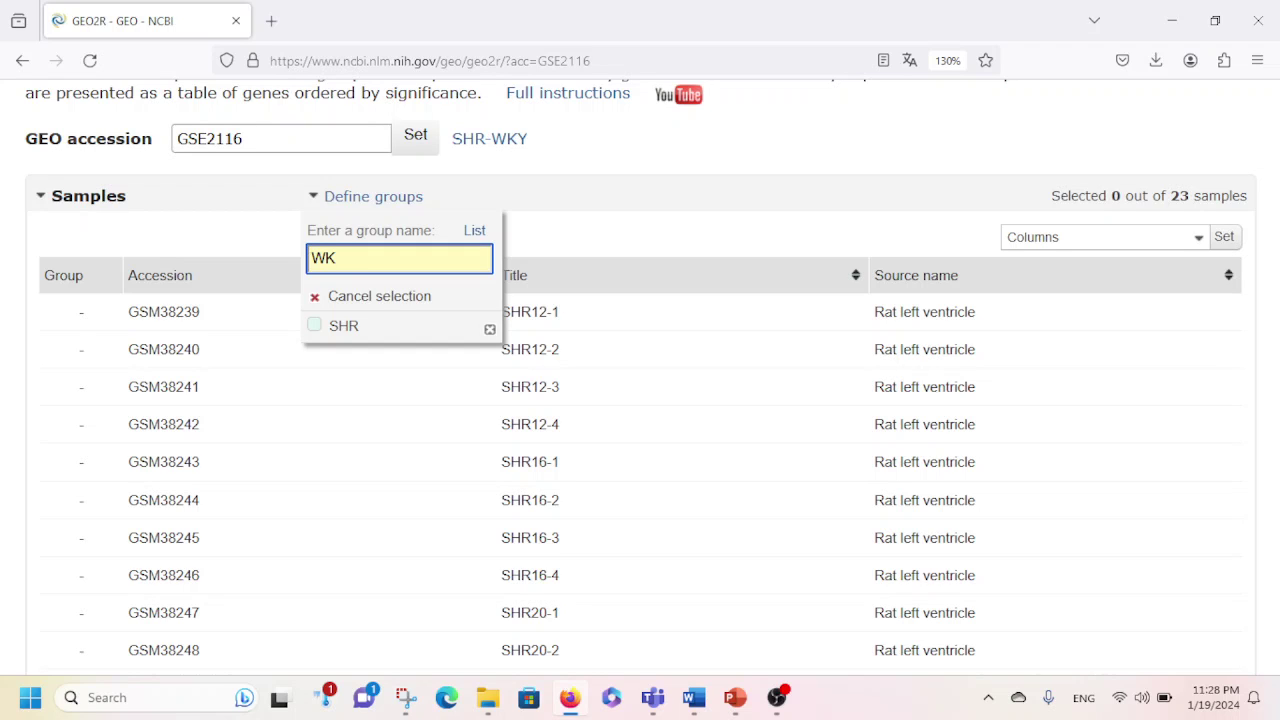
{"action": "key", "text": "Return"}
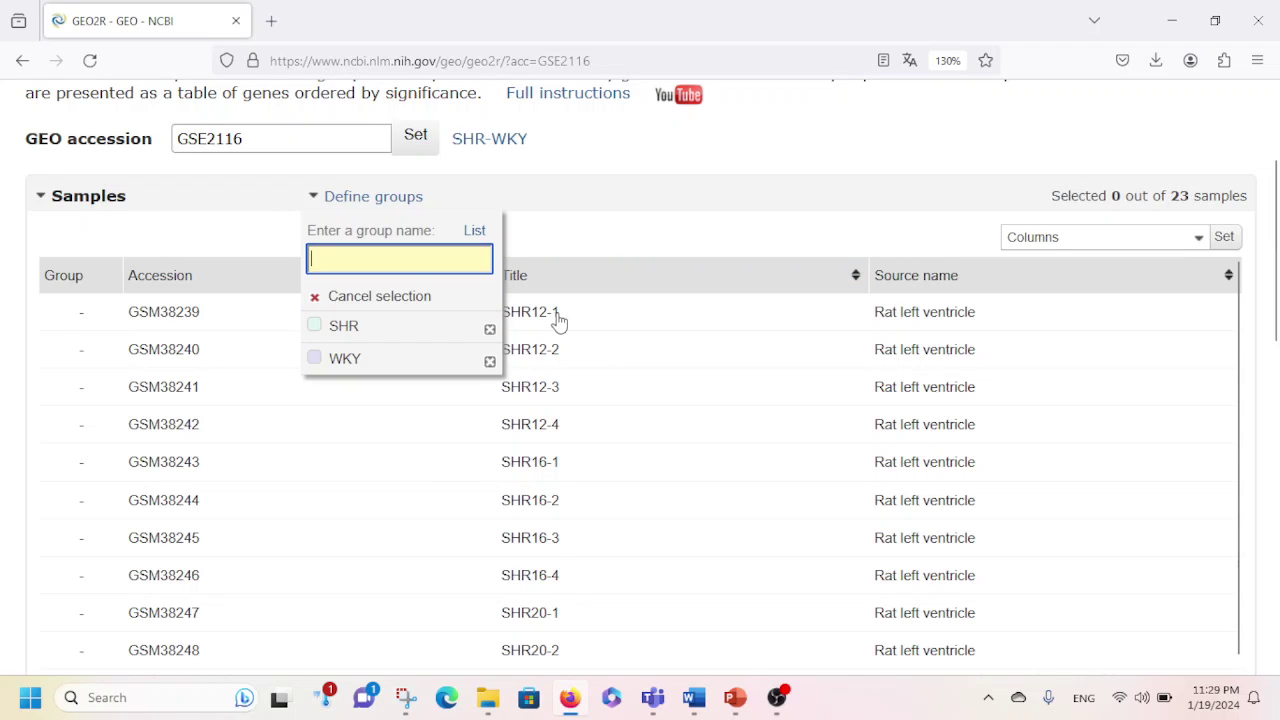
{"action": "left_click_drag", "start_coordinate": [558, 320], "coordinate": [575, 656]}
{"action": "left_click", "coordinate": [318, 330]}
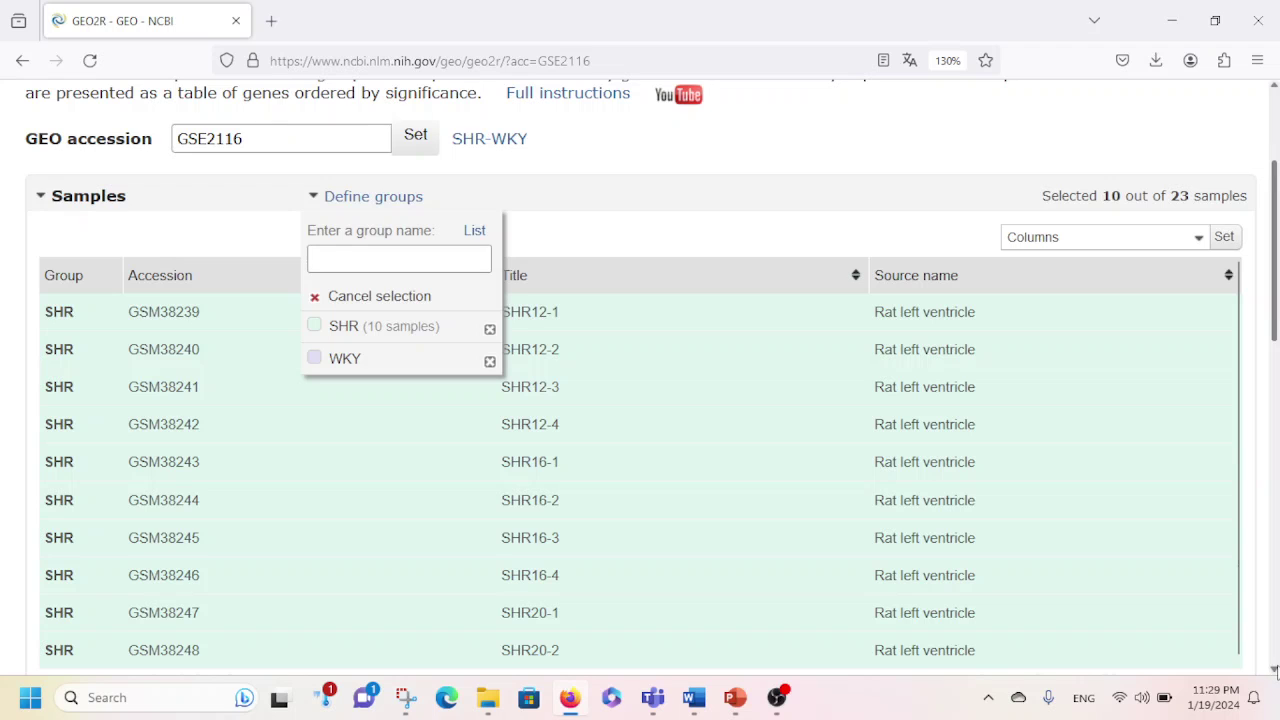
- Add samples SHR20-3 and SHR20-4 to the SHR group
{"action": "scroll", "coordinate": [1275, 670], "scroll_direction": "down", "scroll_amount": 5}
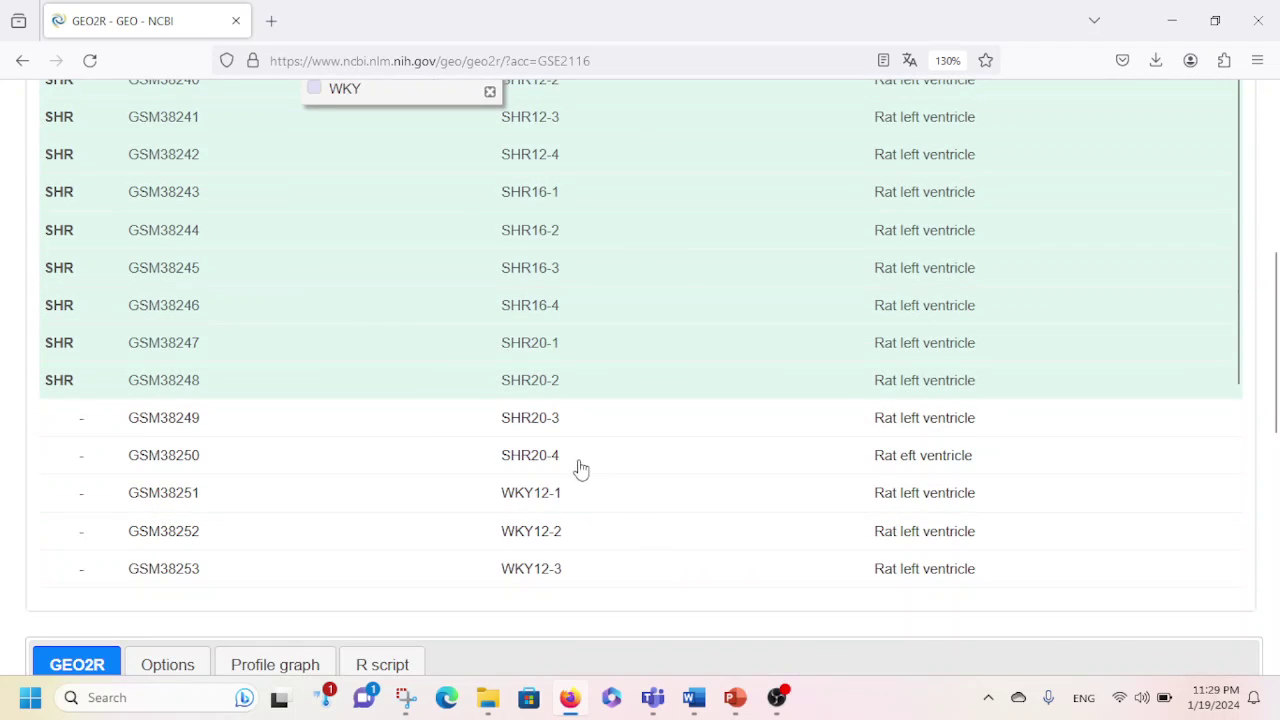
{"action": "left_click_drag", "start_coordinate": [547, 429], "coordinate": [553, 455]}
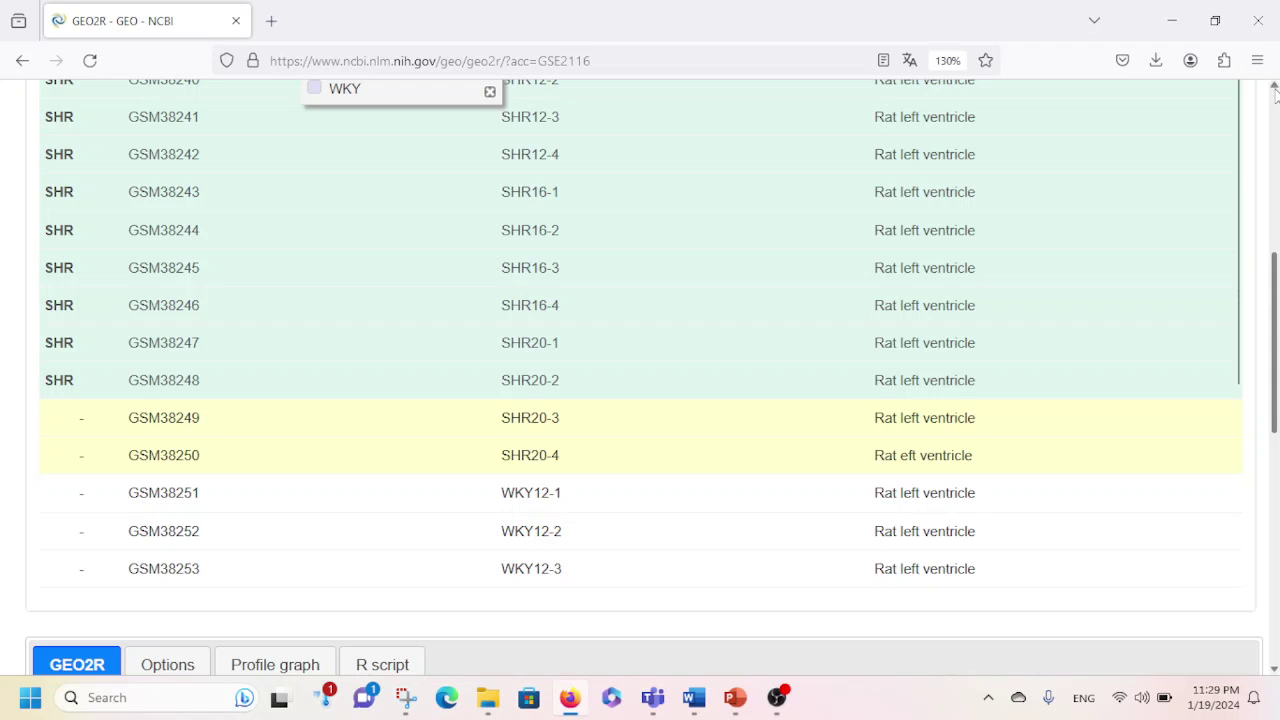
{"action": "scroll", "coordinate": [1275, 95], "scroll_direction": "up", "scroll_amount": 4}
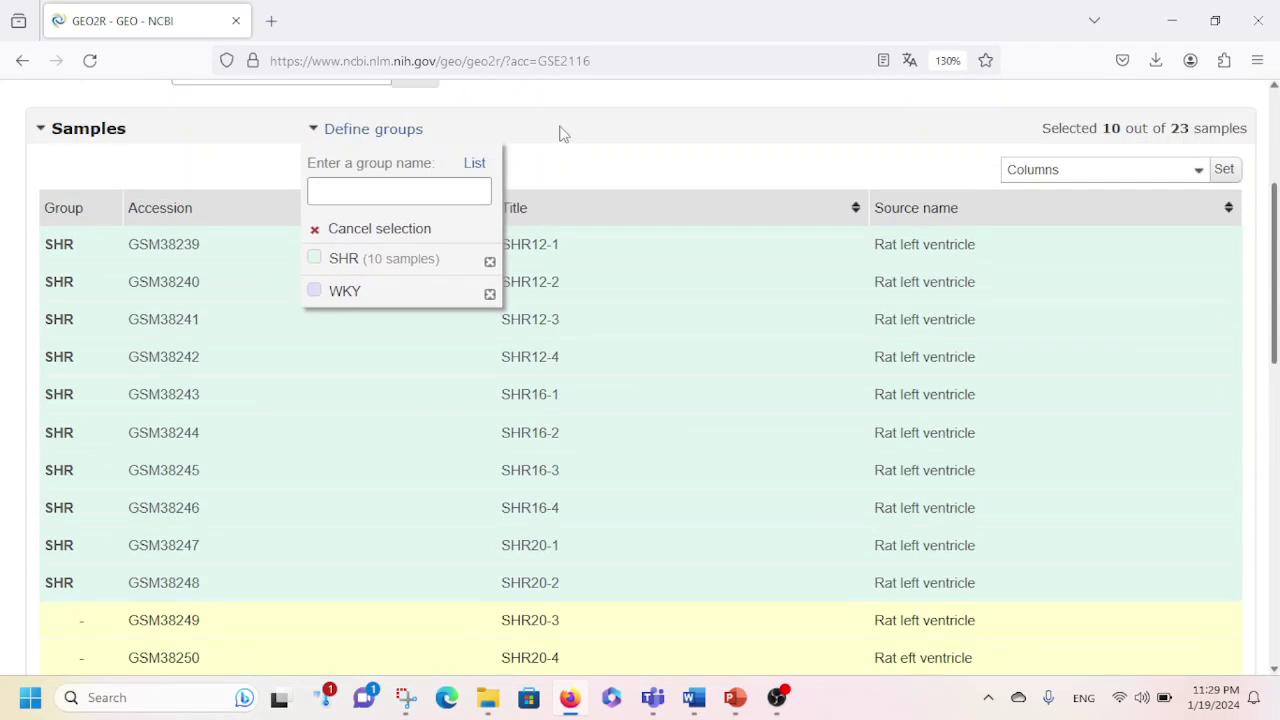
{"action": "left_click", "coordinate": [319, 263]}
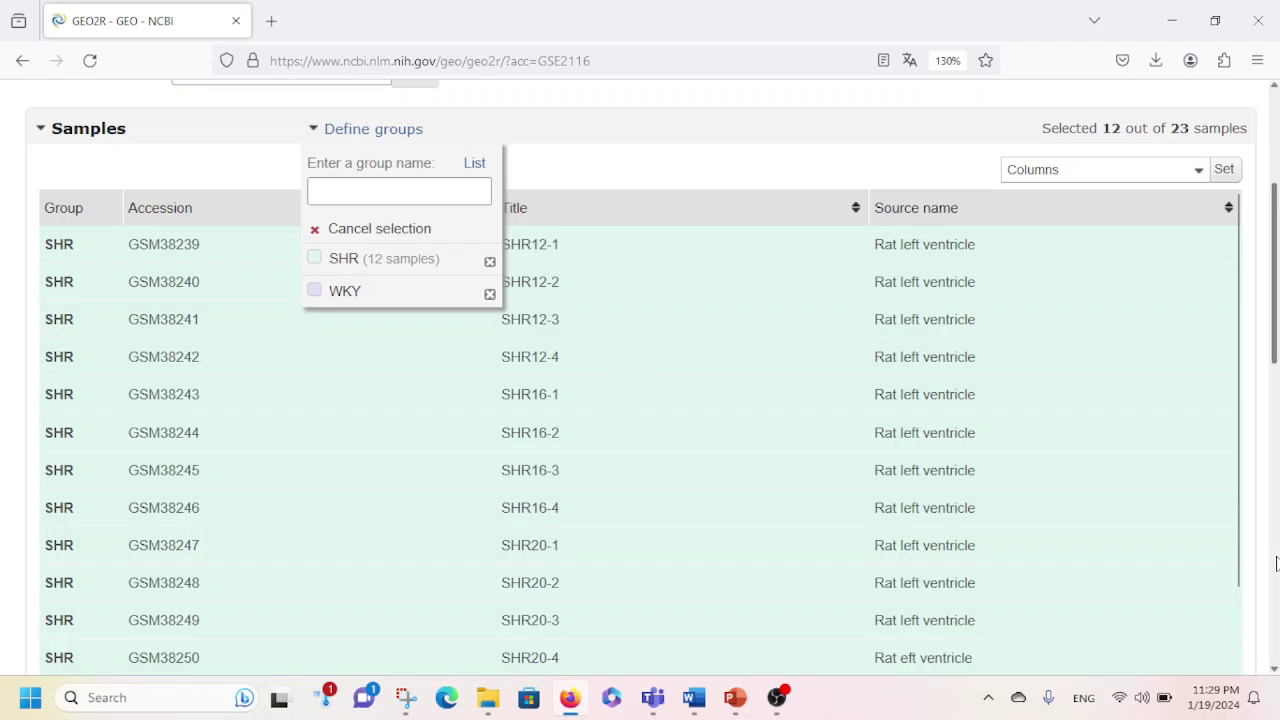
- Assign the WKY12 and WKY16 samples to the WKY group
{"action": "scroll", "coordinate": [1278, 590], "scroll_direction": "down", "scroll_amount": 5}
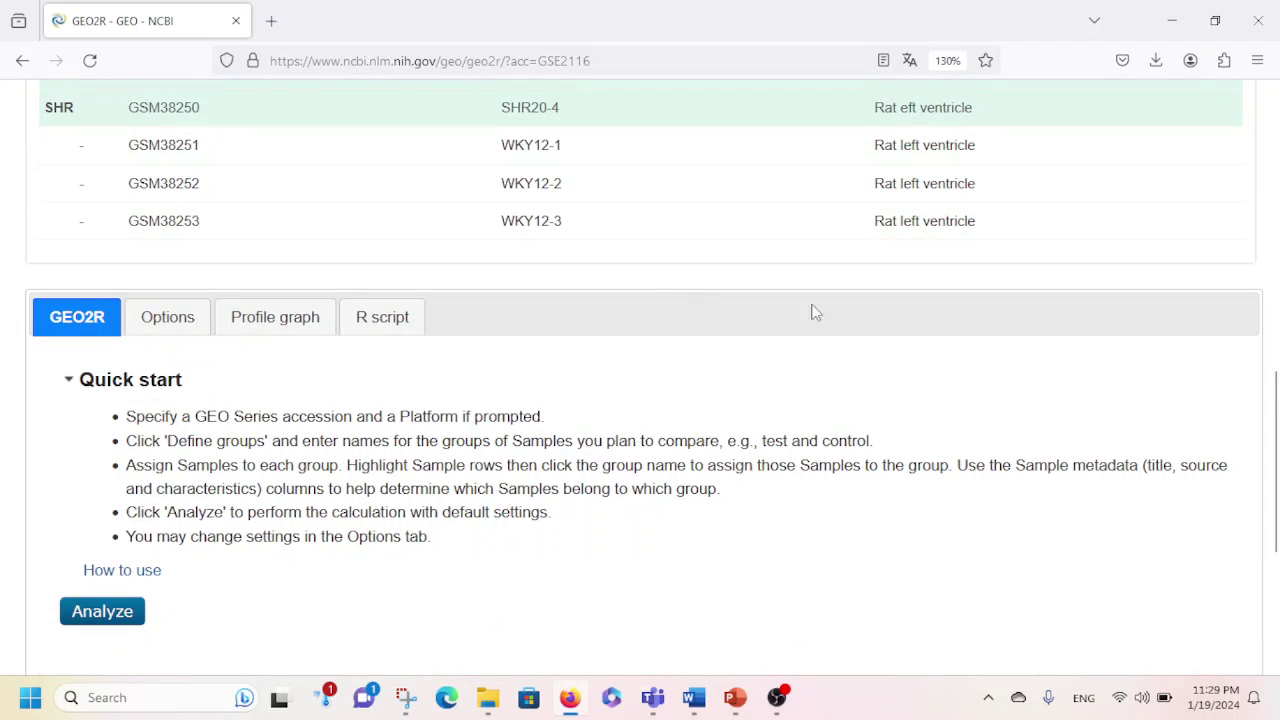
{"action": "scroll", "coordinate": [1270, 330], "scroll_direction": "up", "scroll_amount": 5}
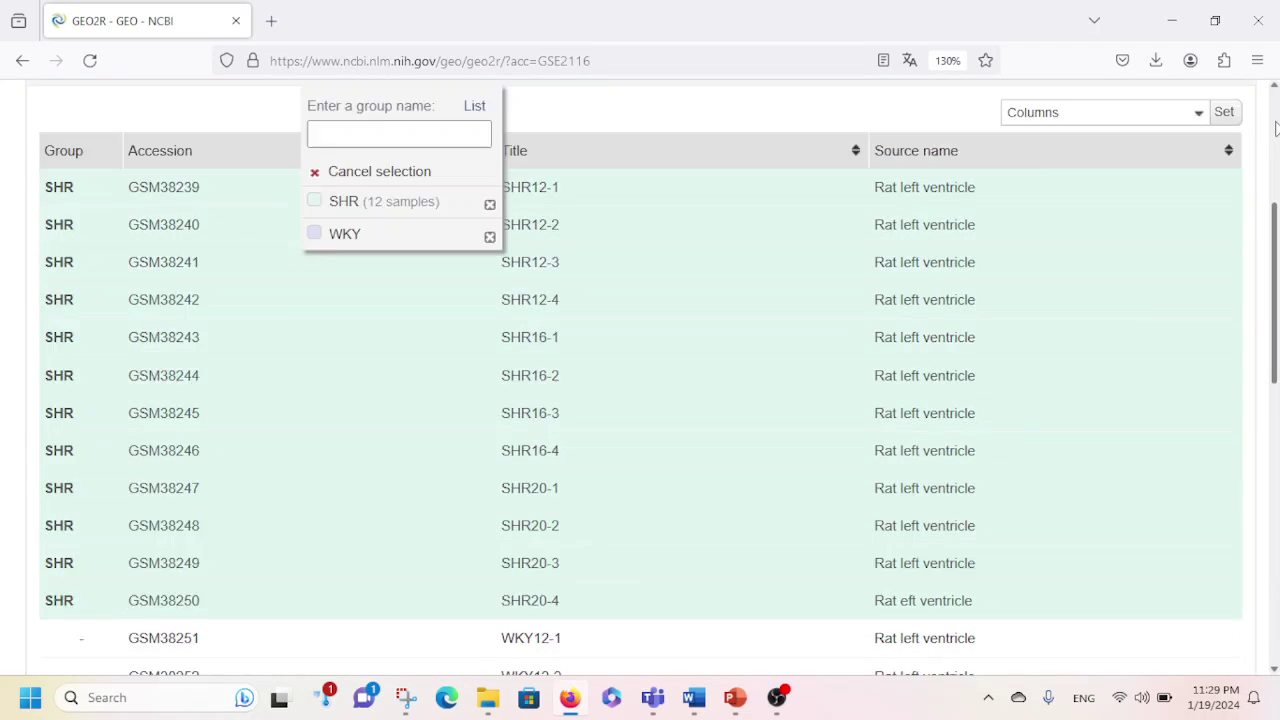
{"action": "left_click_drag", "start_coordinate": [1238, 405], "coordinate": [1243, 652]}
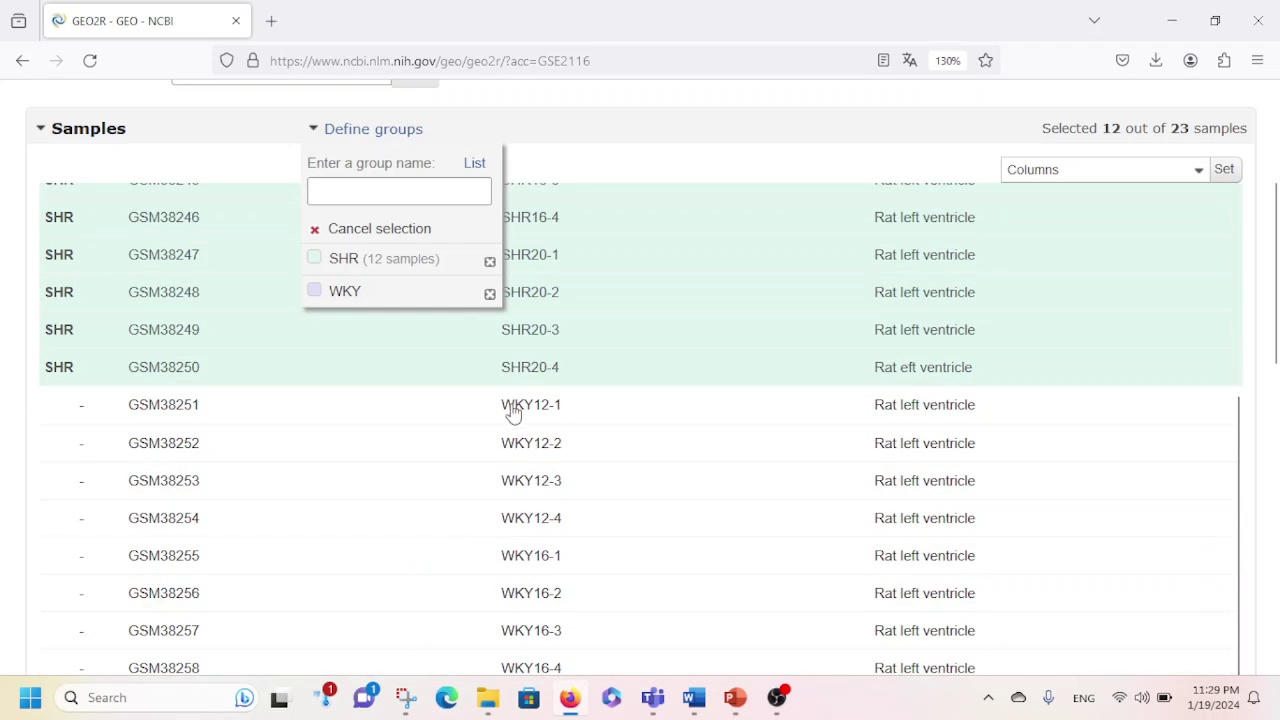
{"action": "left_click_drag", "start_coordinate": [509, 411], "coordinate": [579, 684]}
{"action": "left_click", "coordinate": [315, 292]}
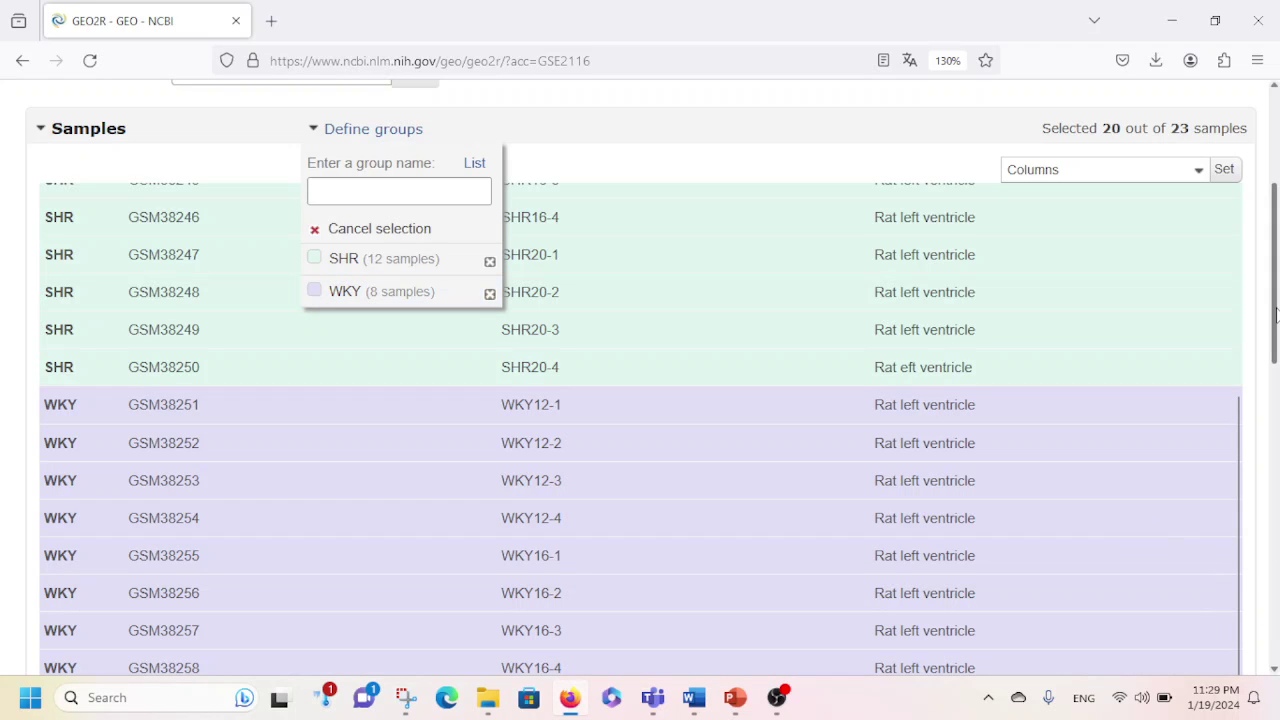
- Assign the last samples, WKY20-2 through WKY20-4, to WKY
{"action": "left_click_drag", "start_coordinate": [1276, 316], "coordinate": [1277, 360]}
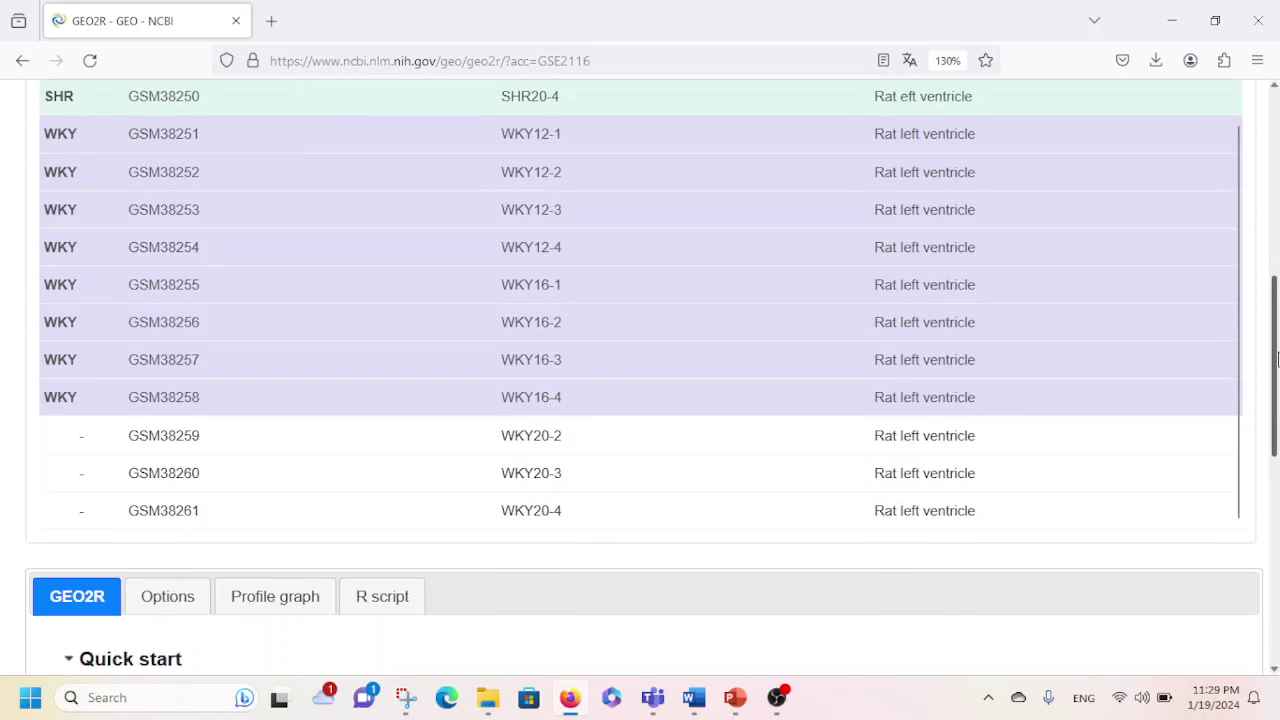
{"action": "scroll", "coordinate": [1277, 355], "scroll_direction": "up", "scroll_amount": 3}
{"action": "scroll", "coordinate": [1276, 347], "scroll_direction": "down", "scroll_amount": 1}
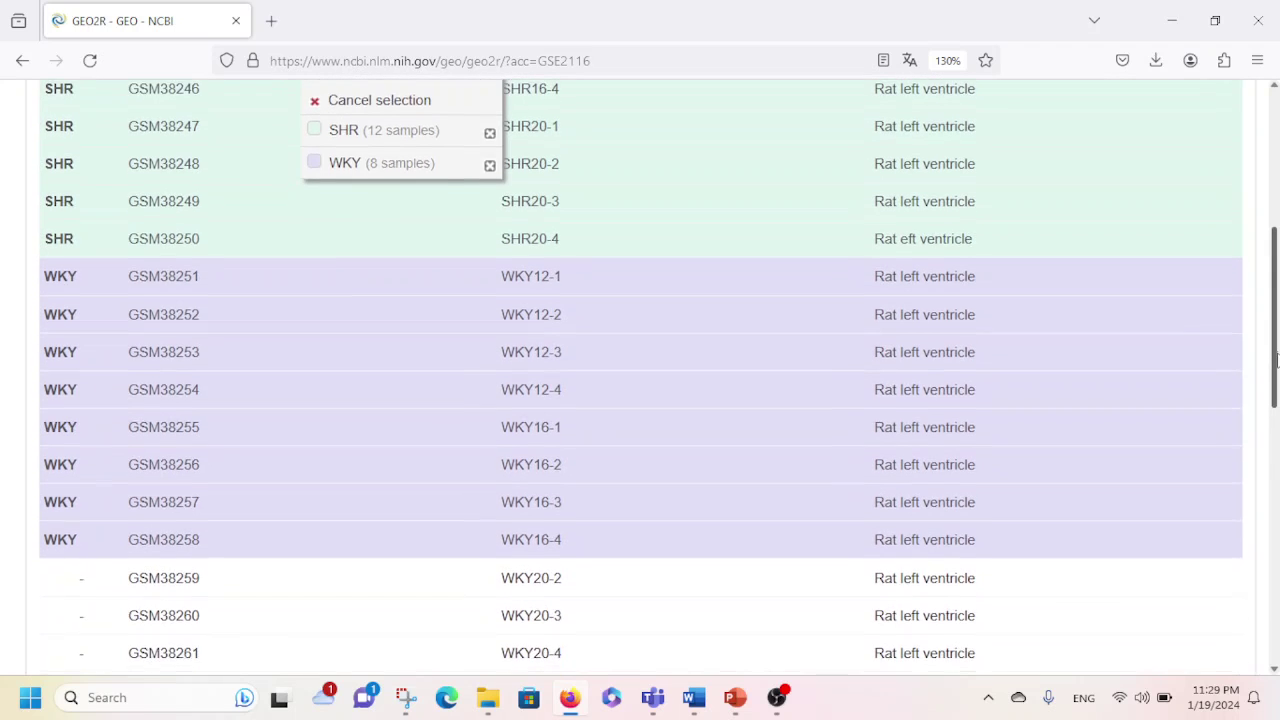
{"action": "left_click_drag", "start_coordinate": [532, 582], "coordinate": [540, 648]}
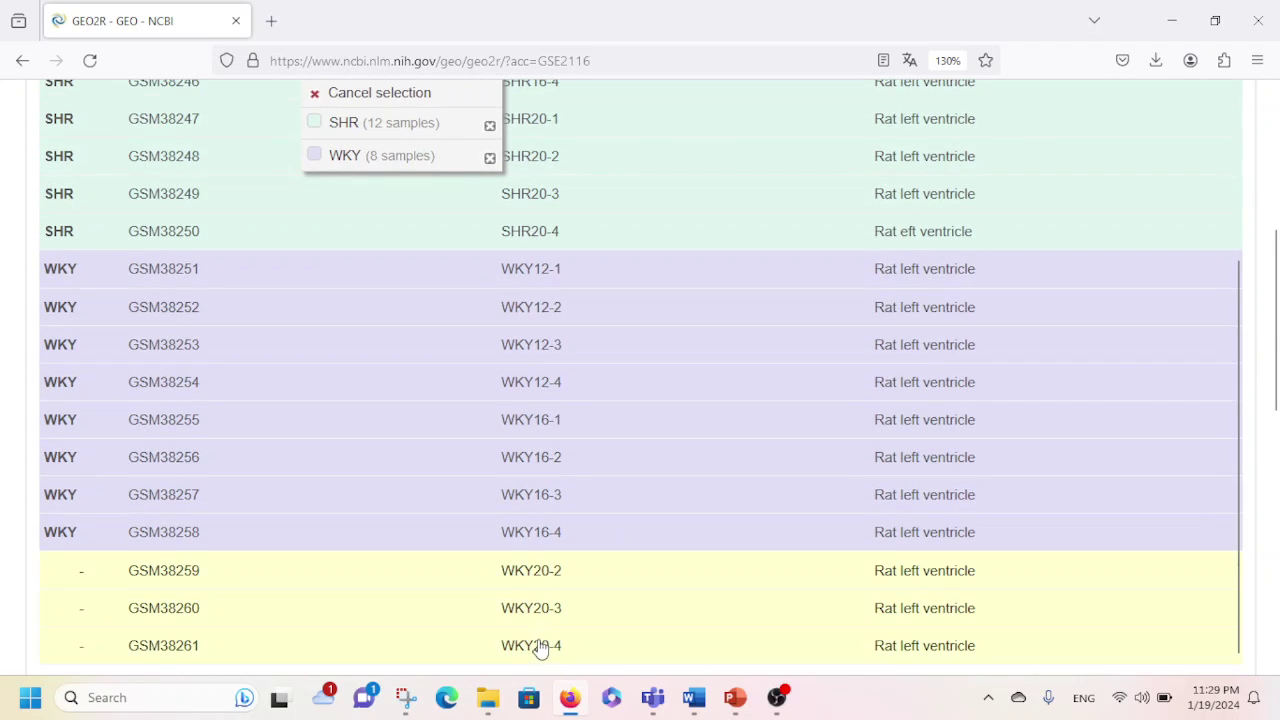
{"action": "left_click", "coordinate": [321, 167]}
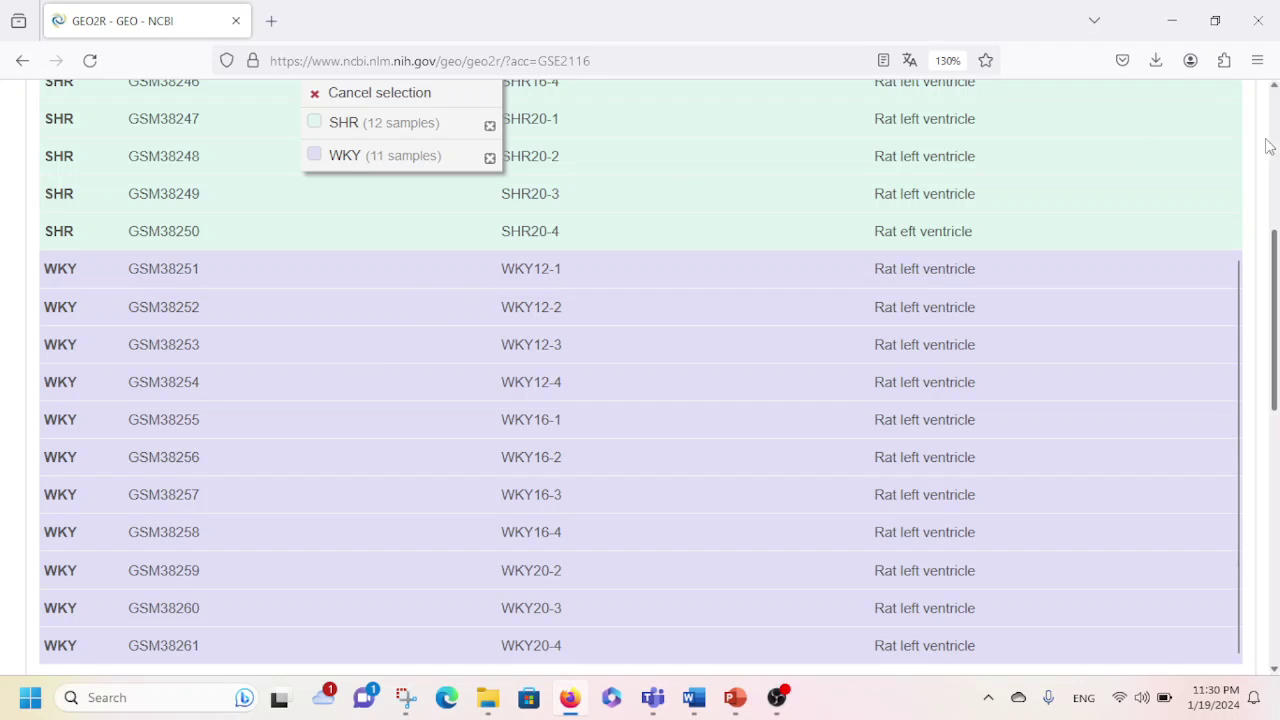
{"action": "scroll", "coordinate": [617, 115], "scroll_direction": "up", "scroll_amount": 3}
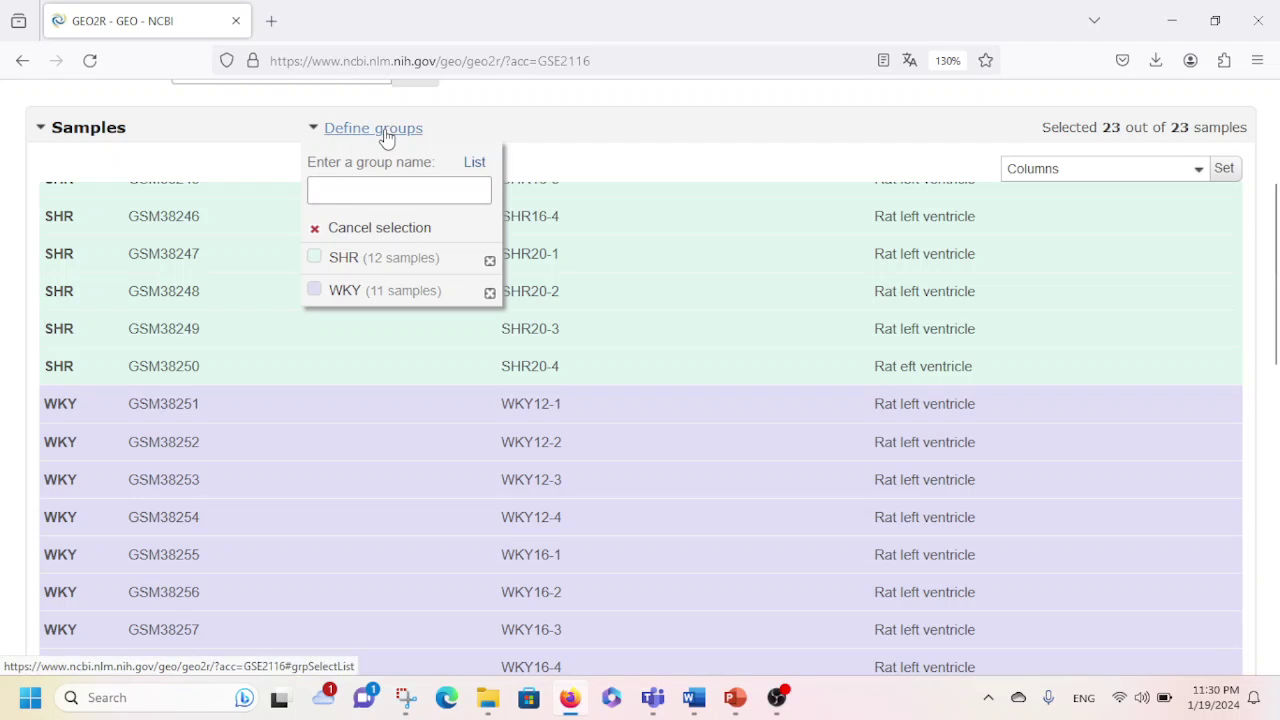
- Close the group panel, run Analyze for SHR vs WKY, and return to the result plots
{"action": "left_click", "coordinate": [385, 132]}
{"action": "left_click", "coordinate": [1277, 567]}
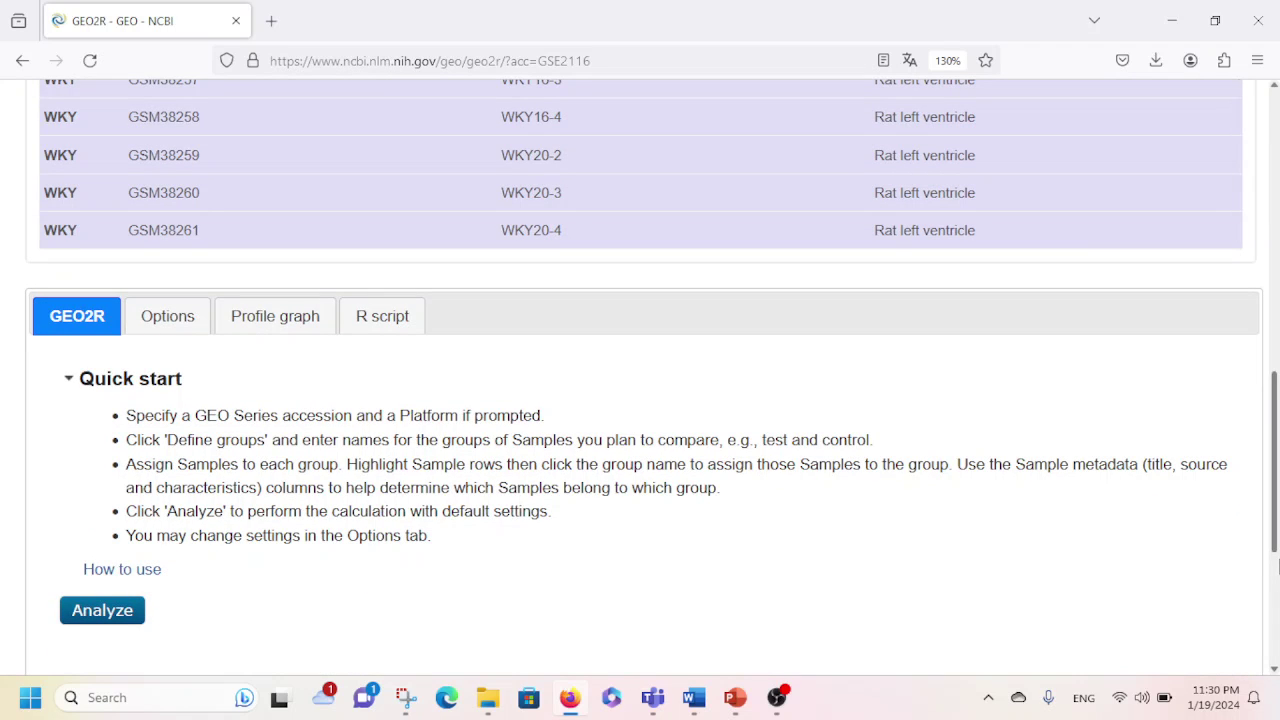
{"action": "left_click", "coordinate": [102, 610]}
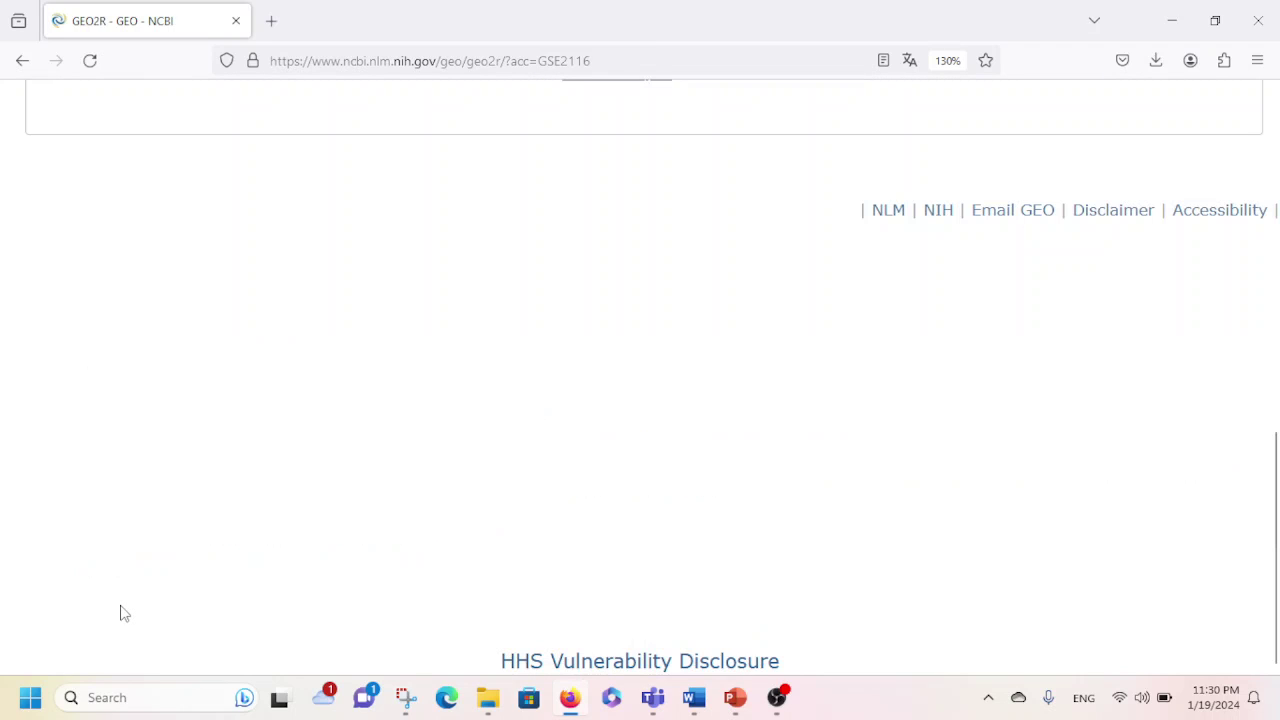
{"action": "left_click", "coordinate": [1275, 155]}
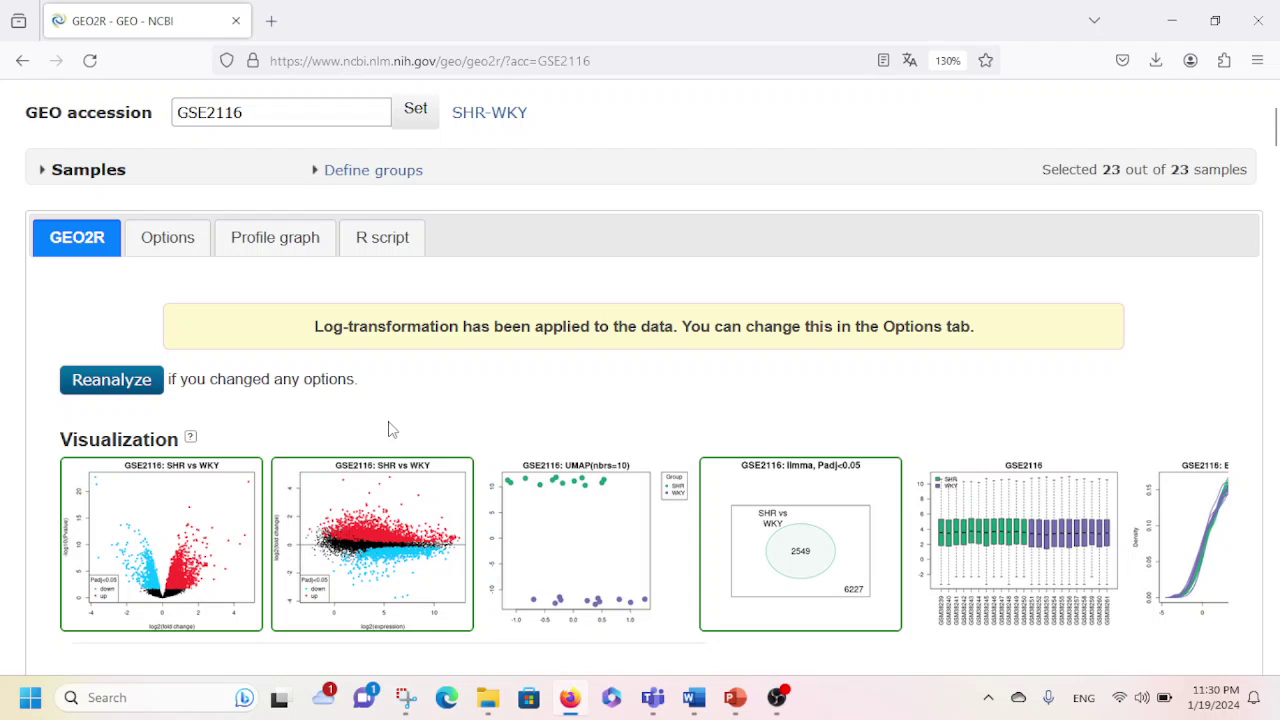
- Enlarge the SHR vs WKY volcano plot from its Visualization thumbnail
{"action": "left_click", "coordinate": [195, 515]}
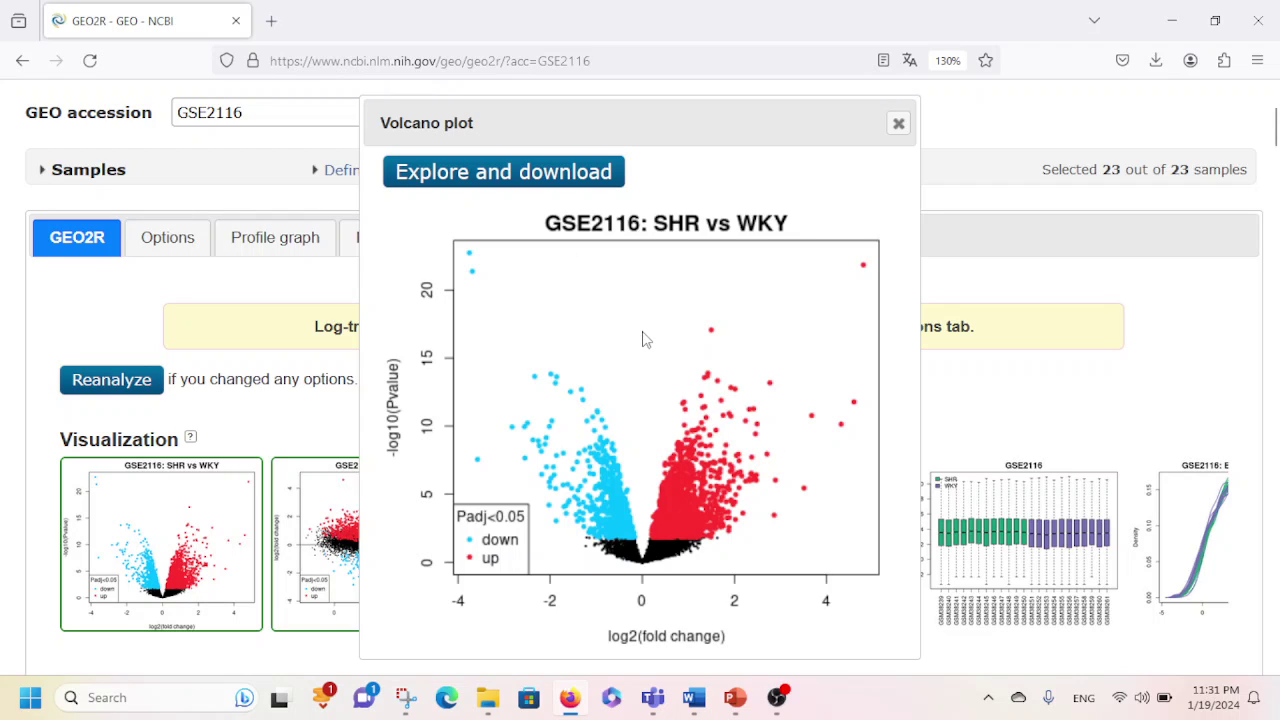
{"action": "left_click", "coordinate": [488, 179]}
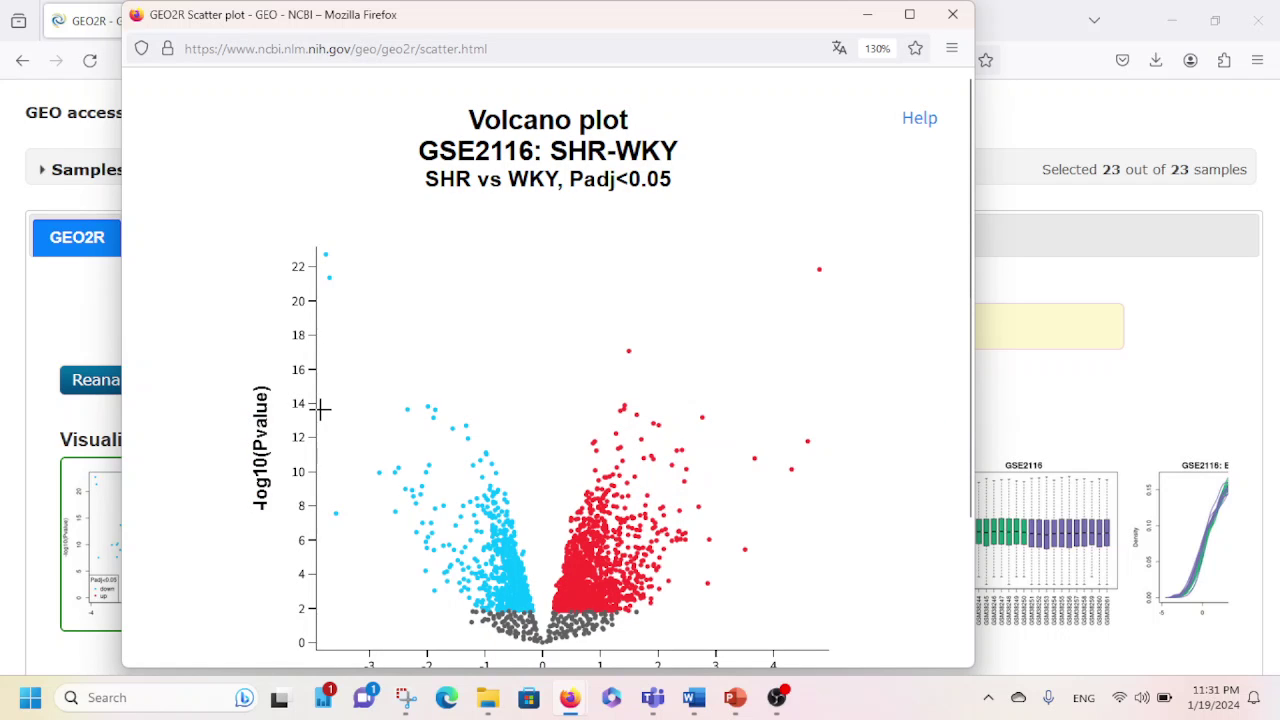
{"action": "mouse_move", "coordinate": [409, 418]}
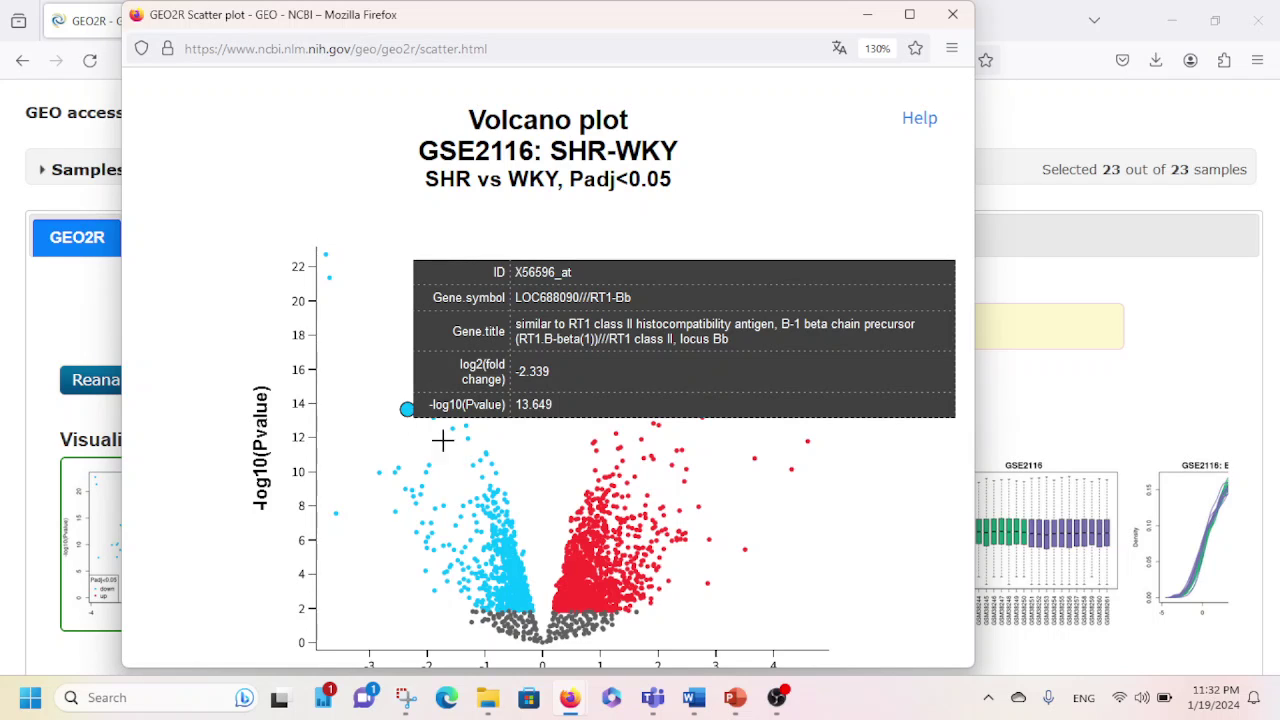
{"action": "mouse_move", "coordinate": [474, 468]}
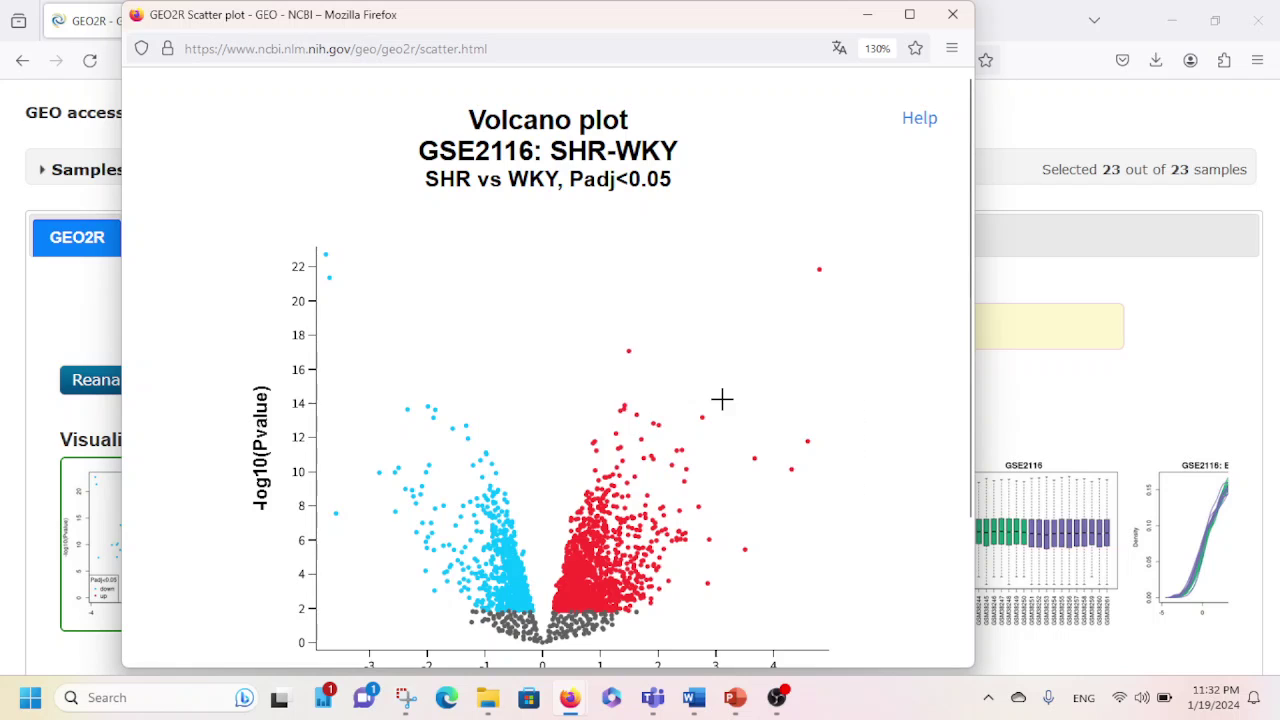
{"action": "mouse_move", "coordinate": [703, 418]}
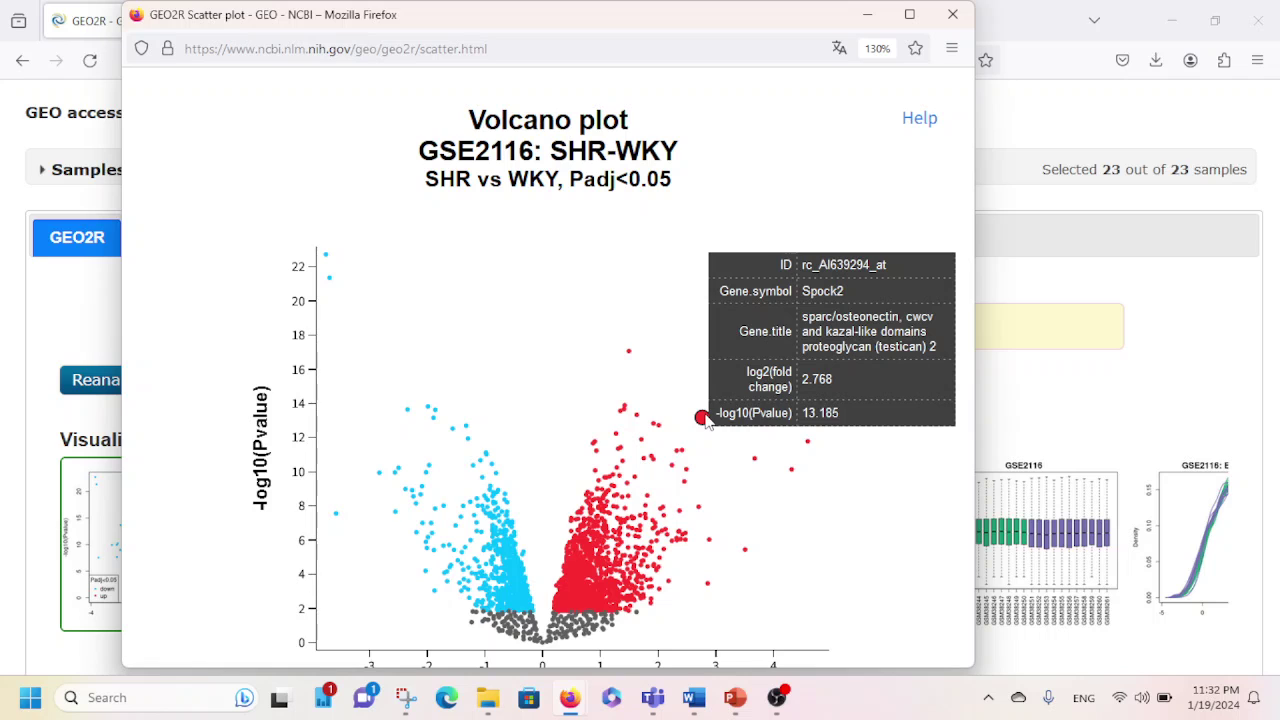
{"action": "mouse_move", "coordinate": [632, 358]}
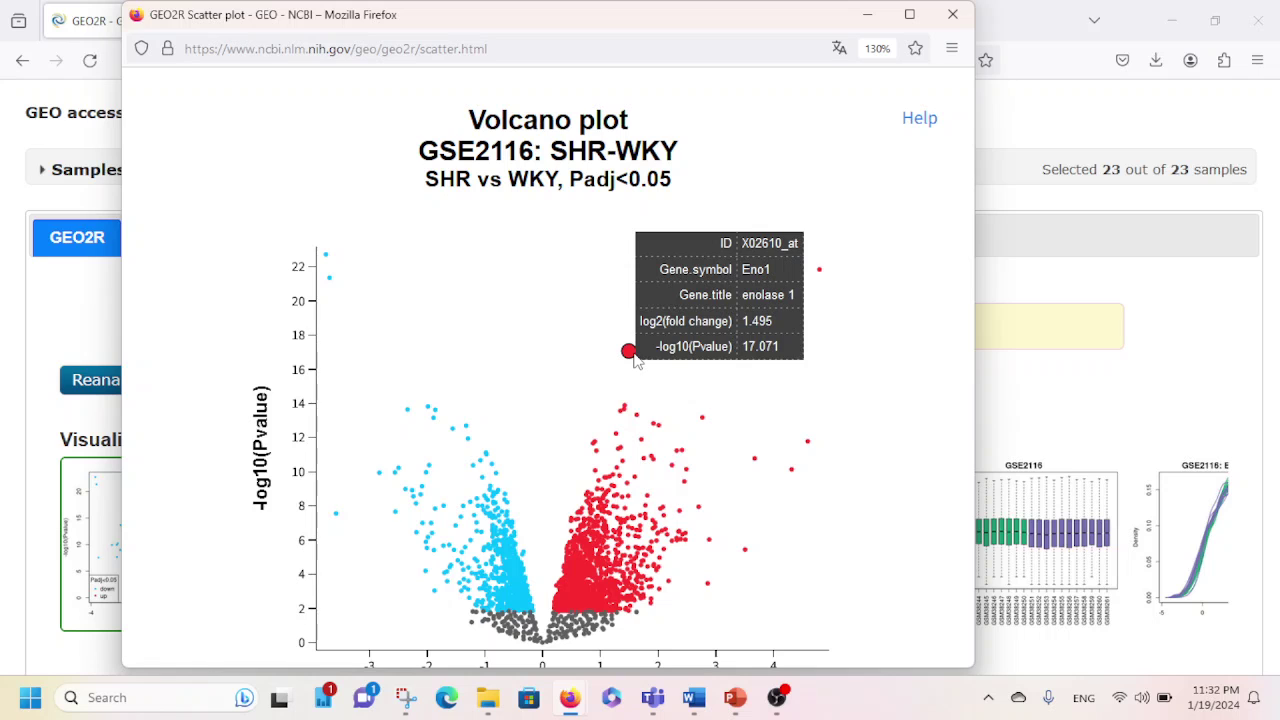
{"action": "left_click", "coordinate": [950, 16]}
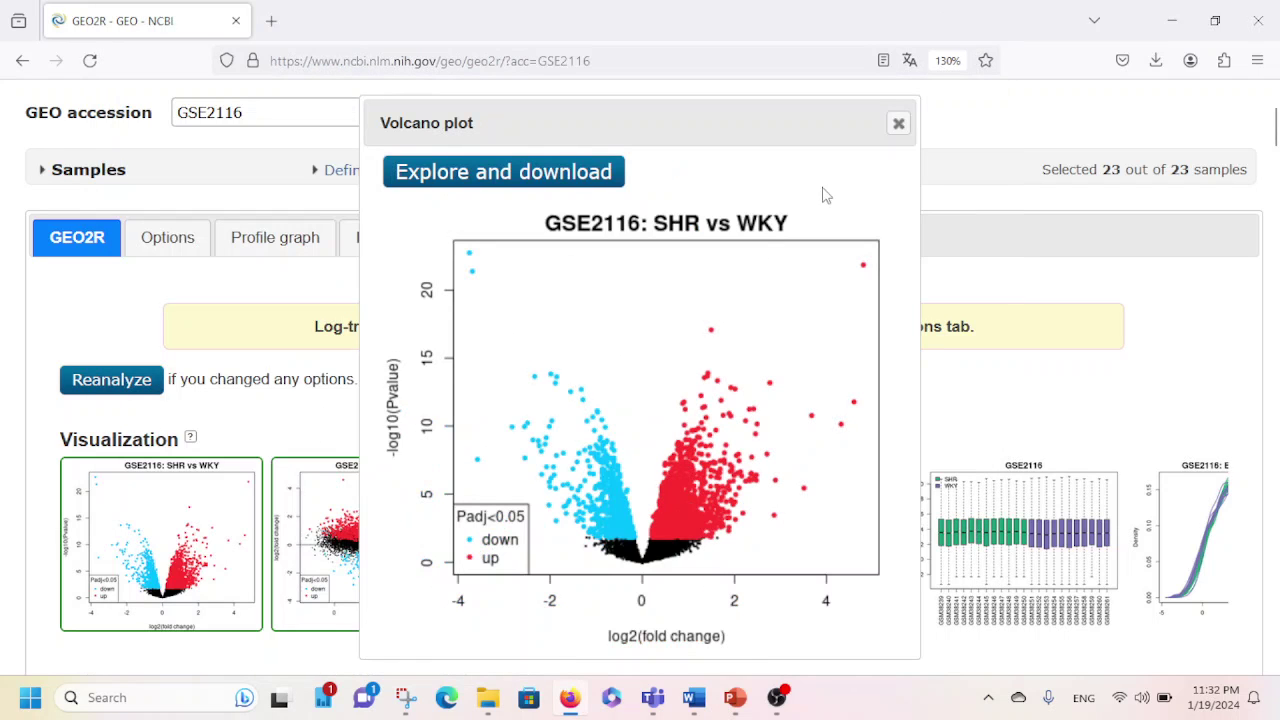
- Inspect gene points on the interactive mean-difference plot, then close both plot views
{"action": "left_click", "coordinate": [898, 123]}
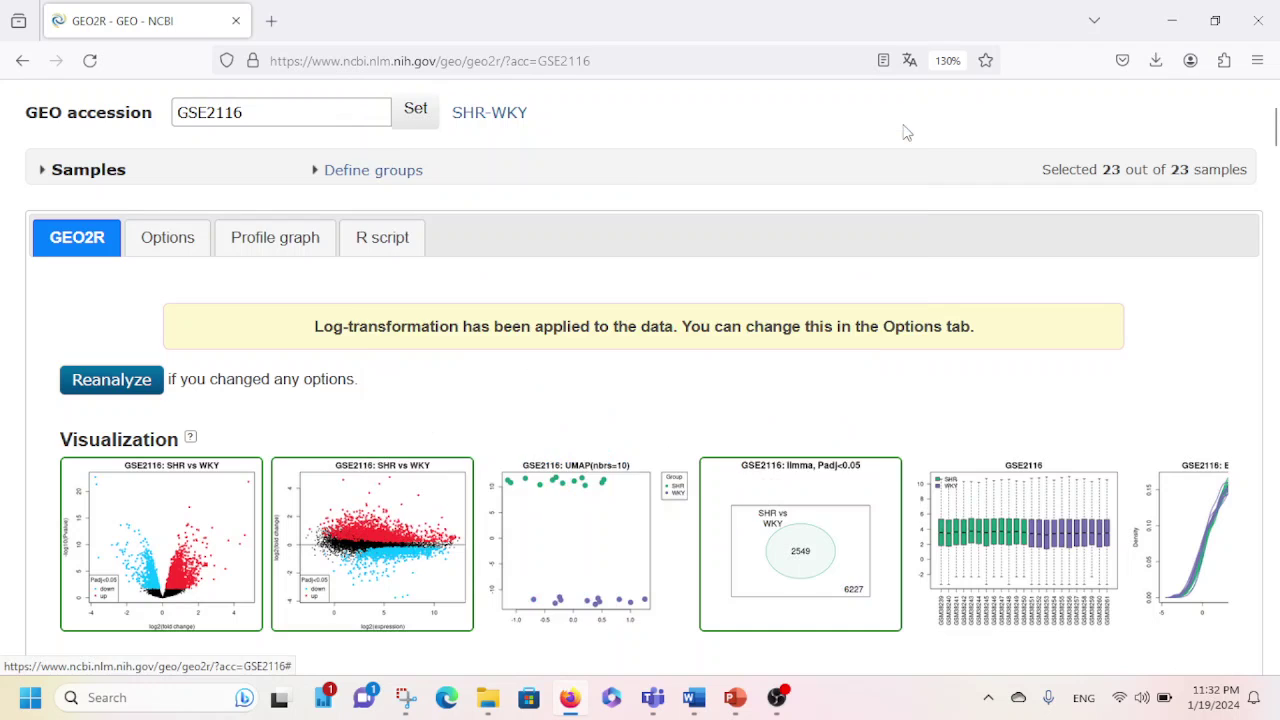
{"action": "left_click", "coordinate": [425, 530]}
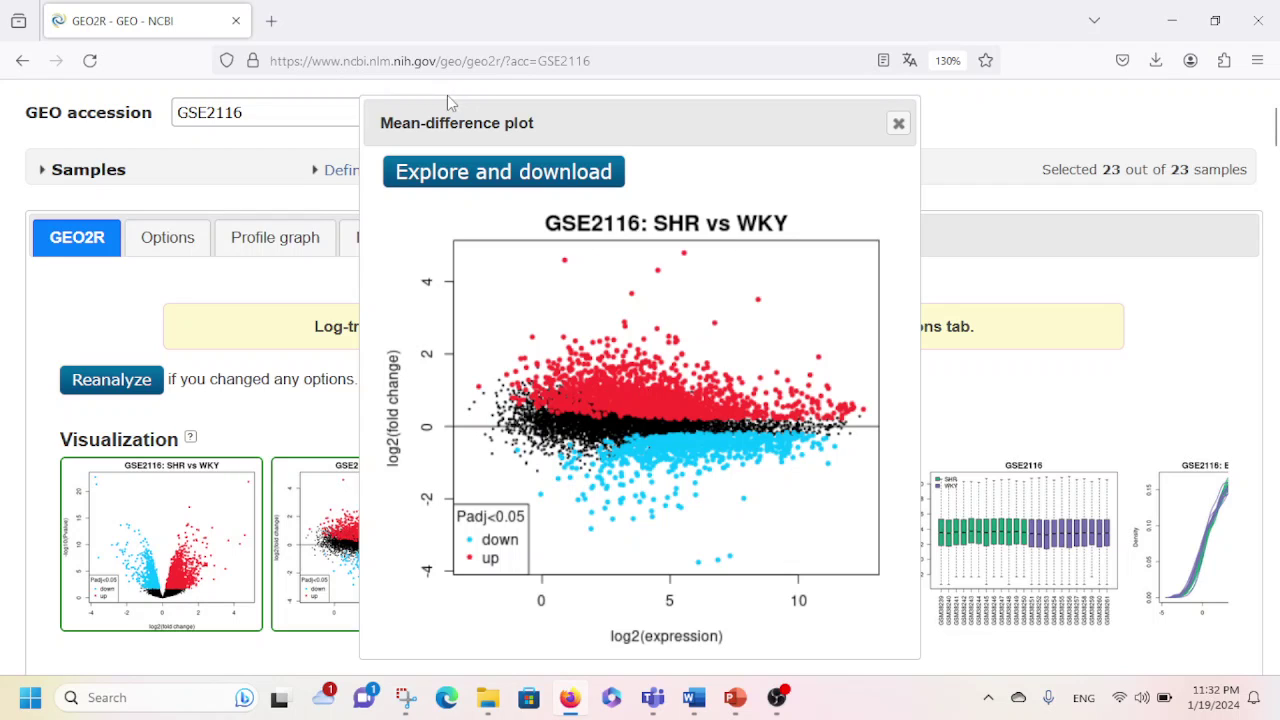
{"action": "left_click", "coordinate": [471, 173]}
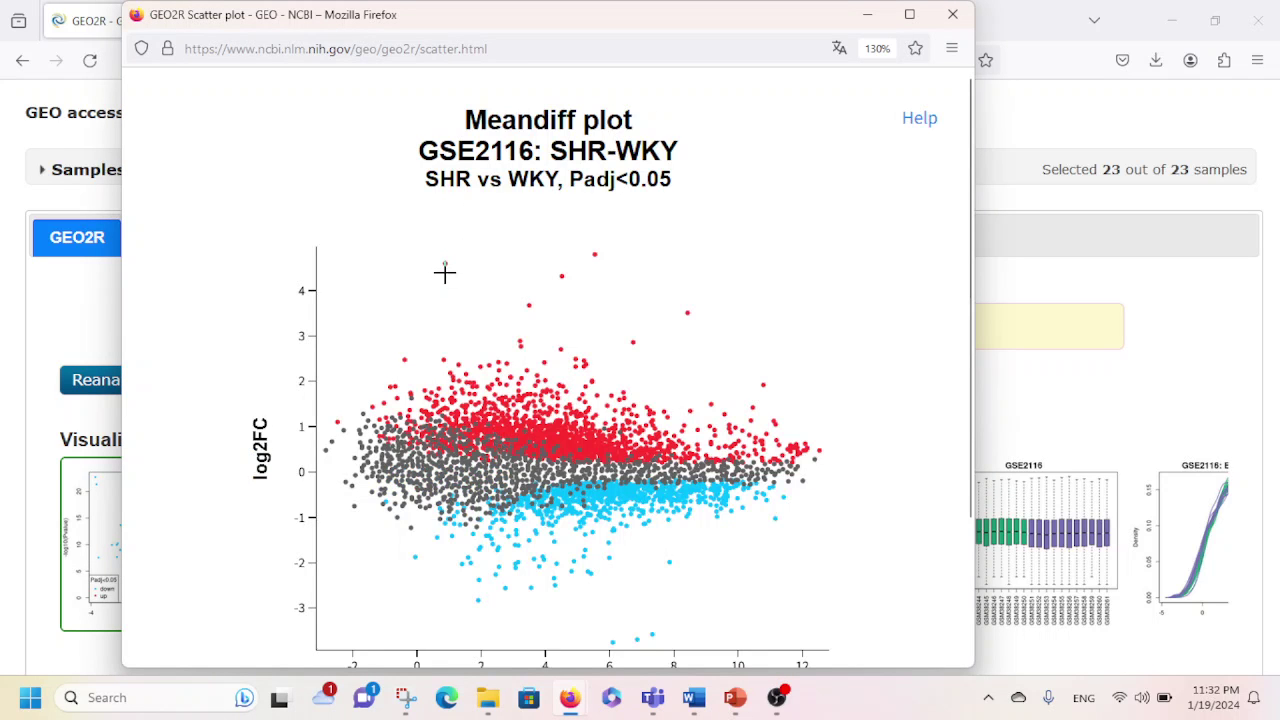
{"action": "mouse_move", "coordinate": [446, 267]}
{"action": "mouse_move", "coordinate": [688, 318]}
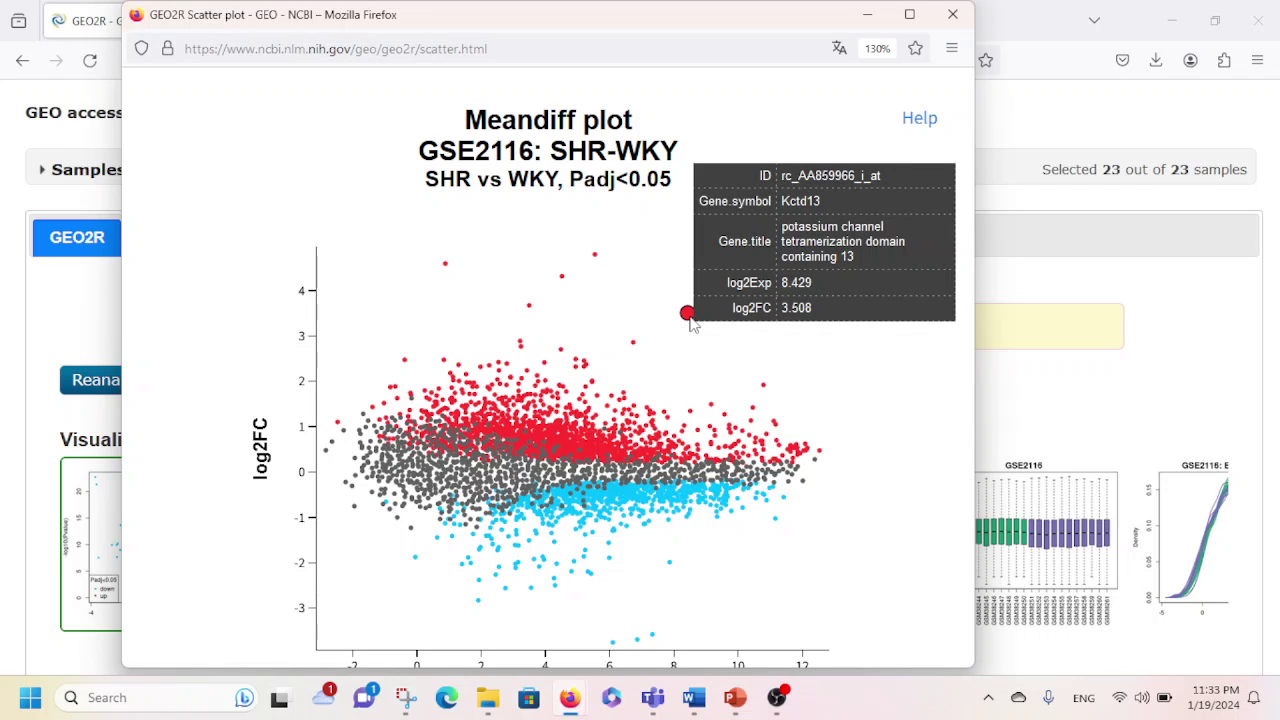
{"action": "mouse_move", "coordinate": [588, 574]}
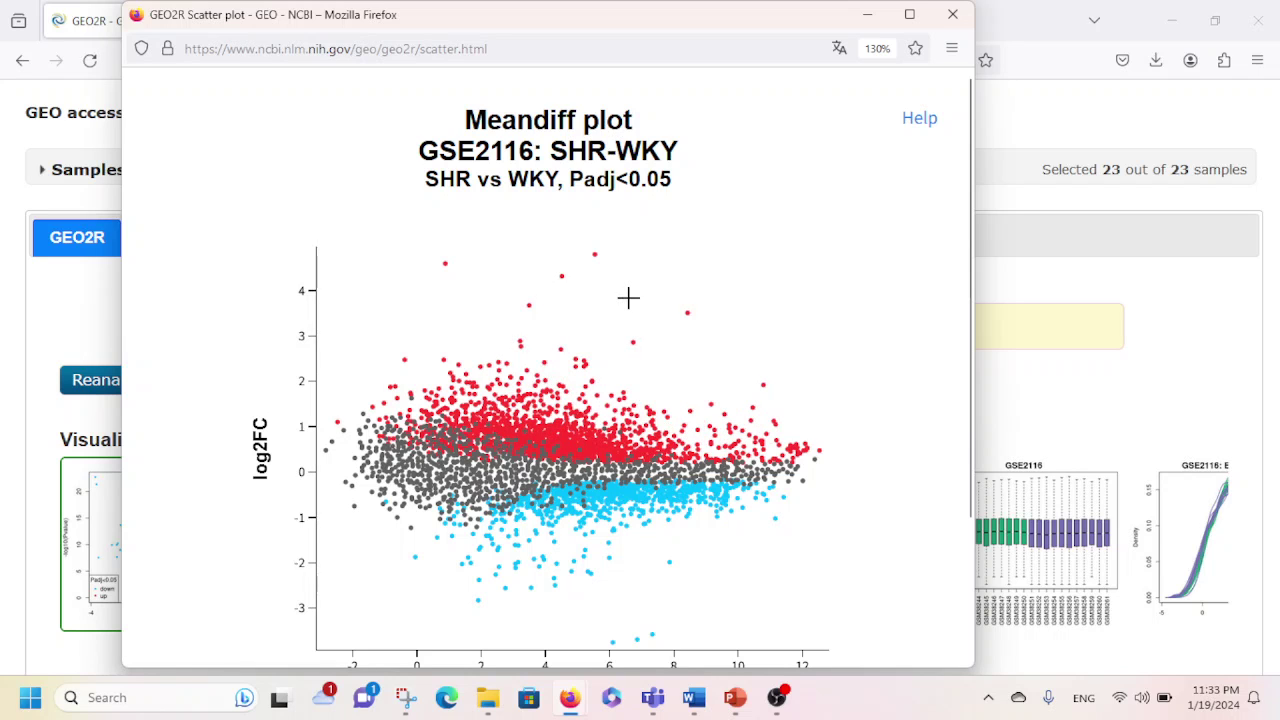
{"action": "left_click", "coordinate": [962, 22]}
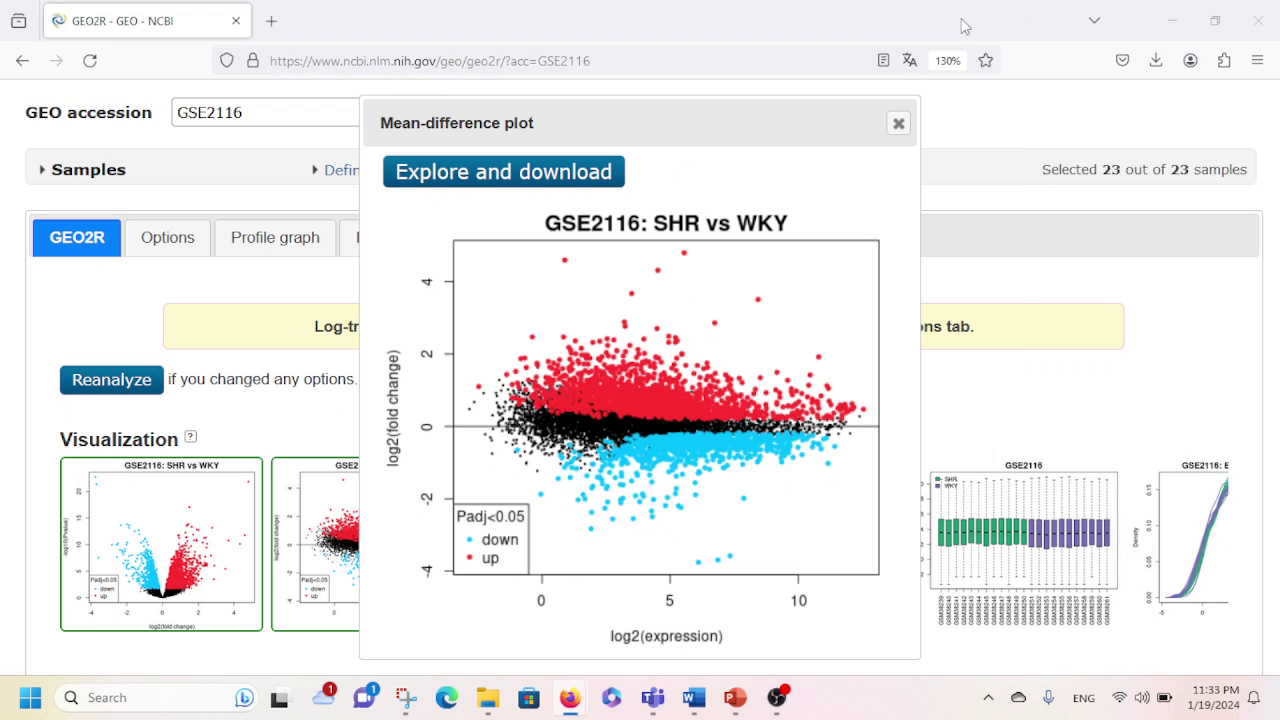
{"action": "left_click", "coordinate": [899, 123]}
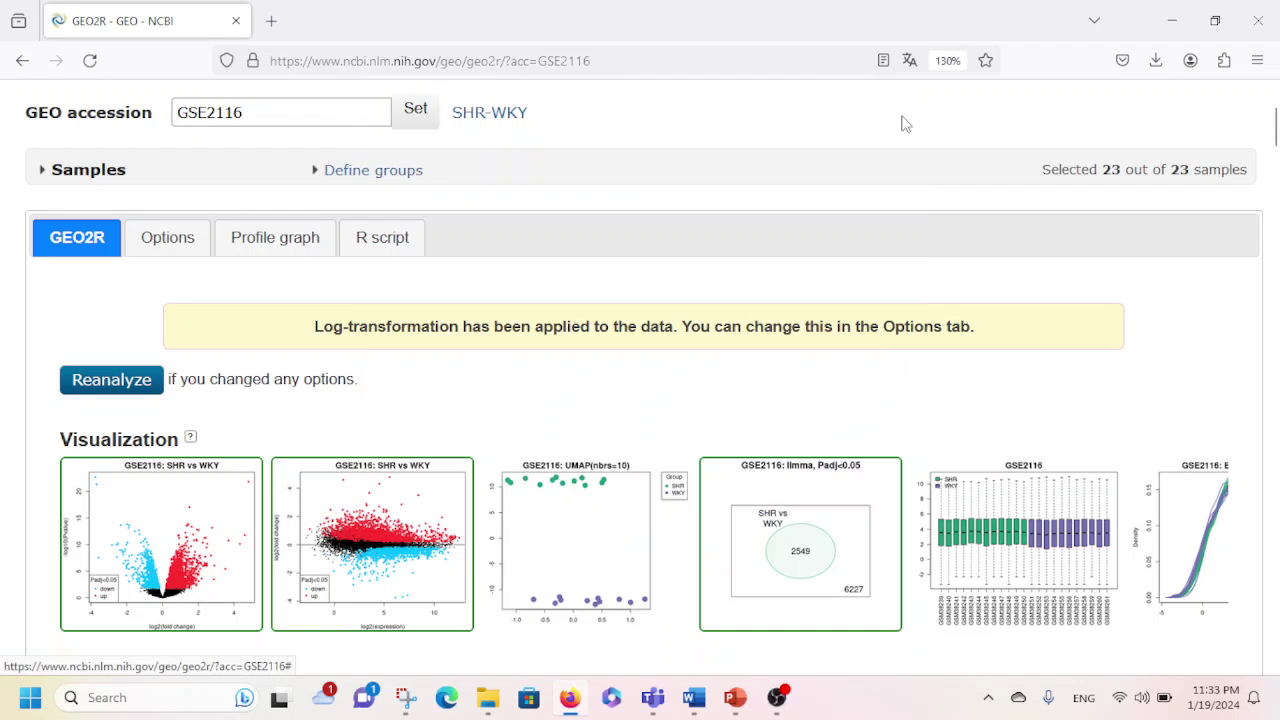
{"action": "left_click", "coordinate": [591, 555]}
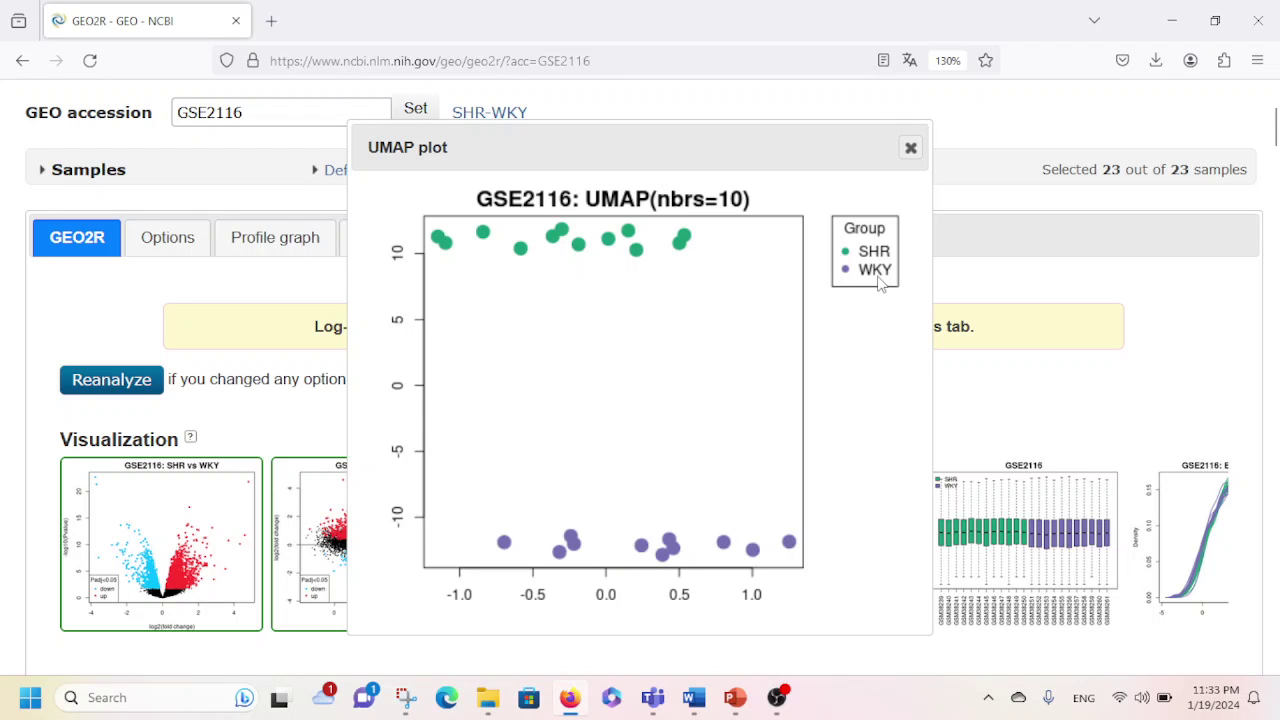
{"action": "left_click", "coordinate": [911, 147]}
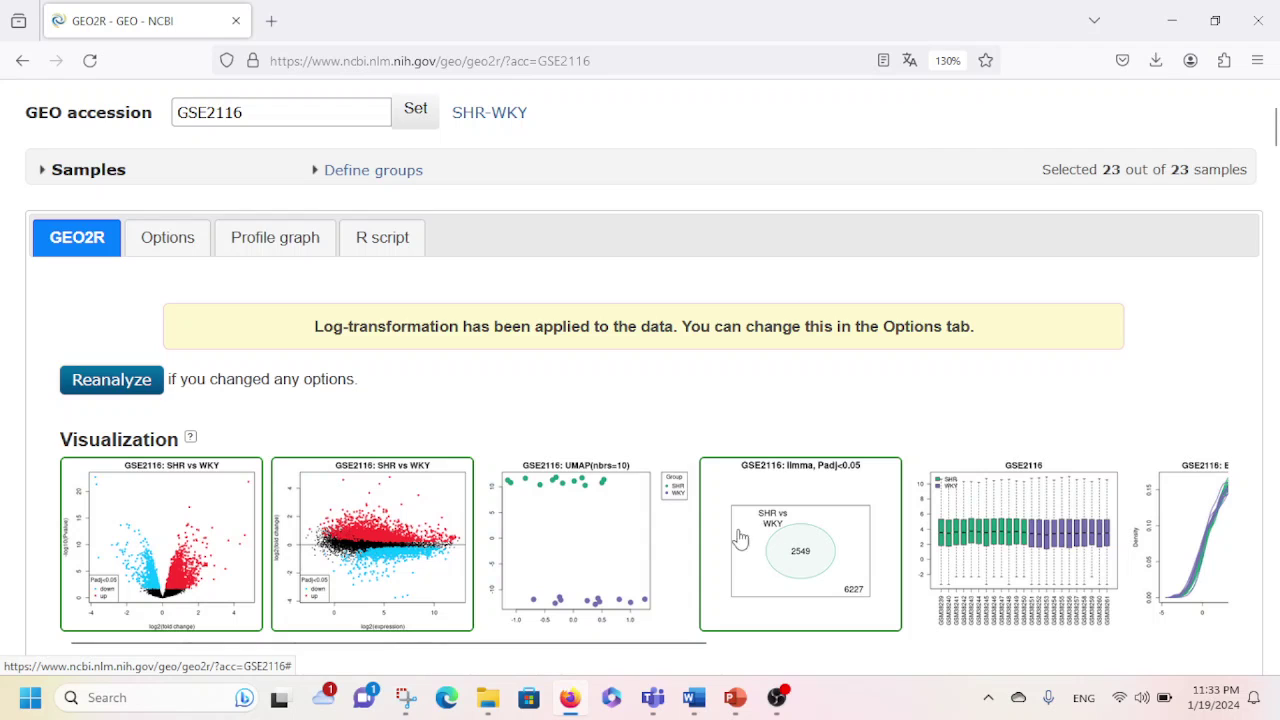
{"action": "left_click", "coordinate": [810, 532]}
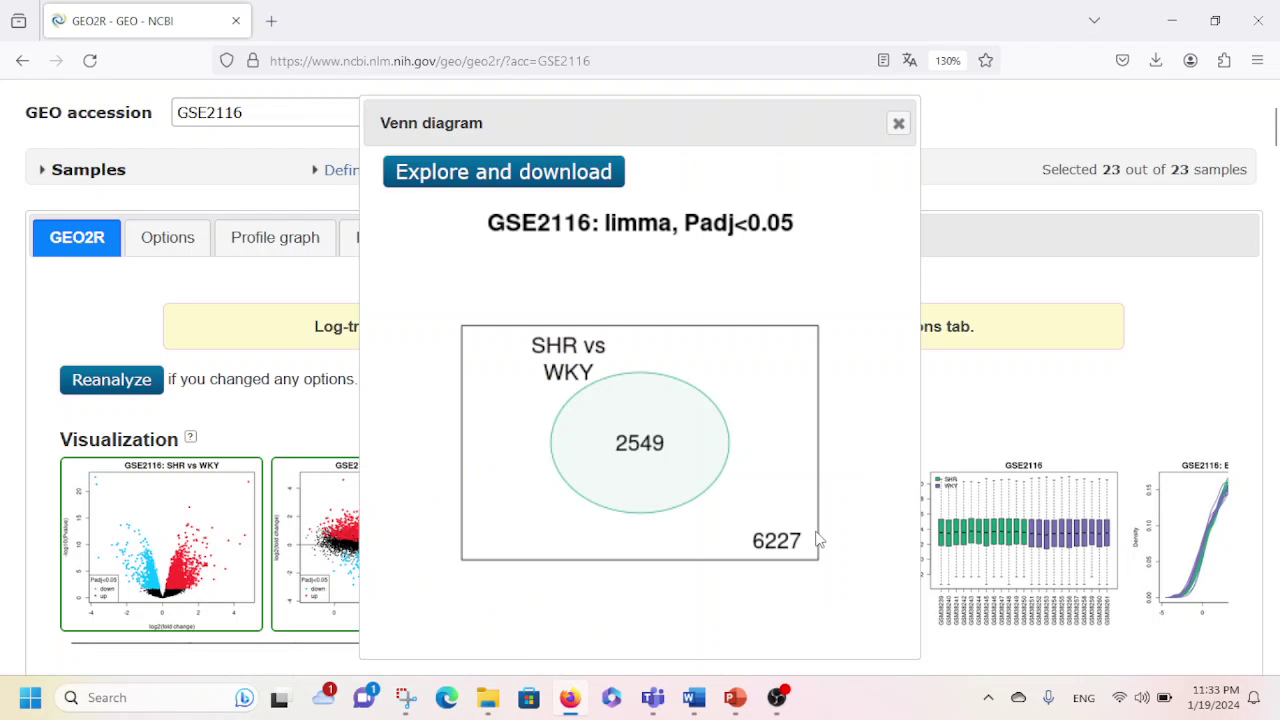
{"action": "left_click", "coordinate": [898, 124]}
{"action": "left_click", "coordinate": [1022, 566]}
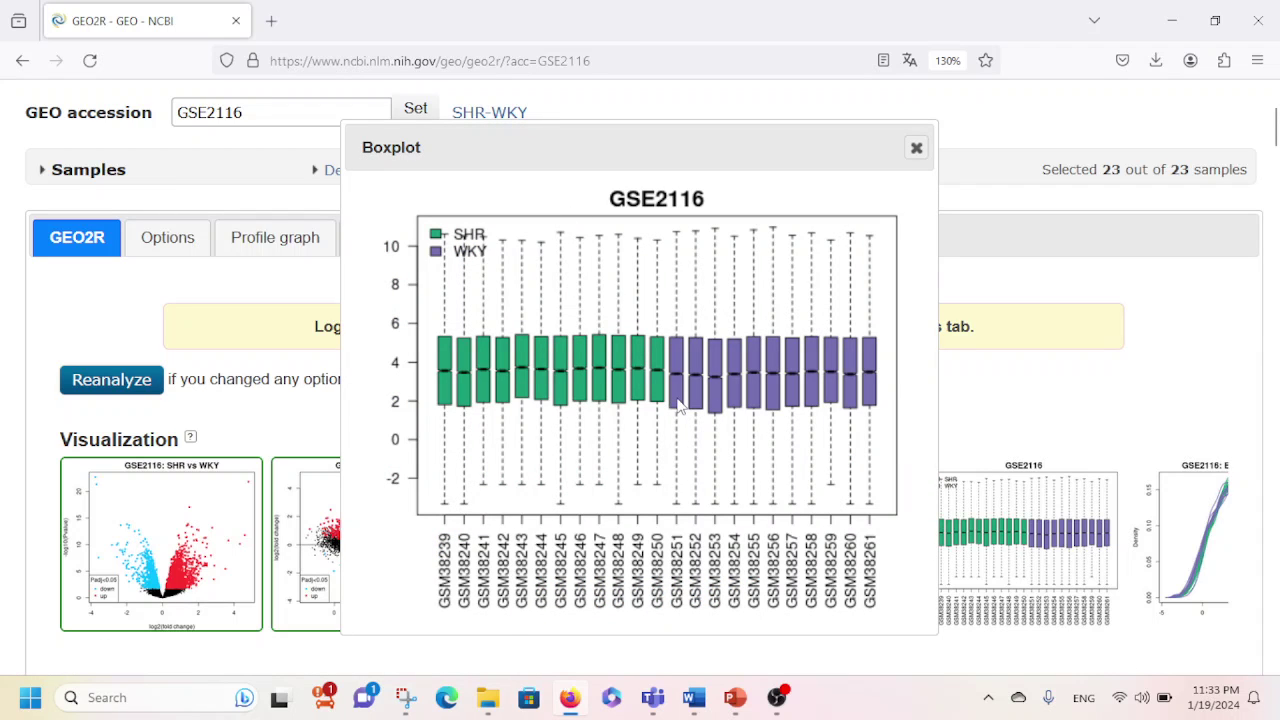
{"action": "left_click", "coordinate": [916, 148]}
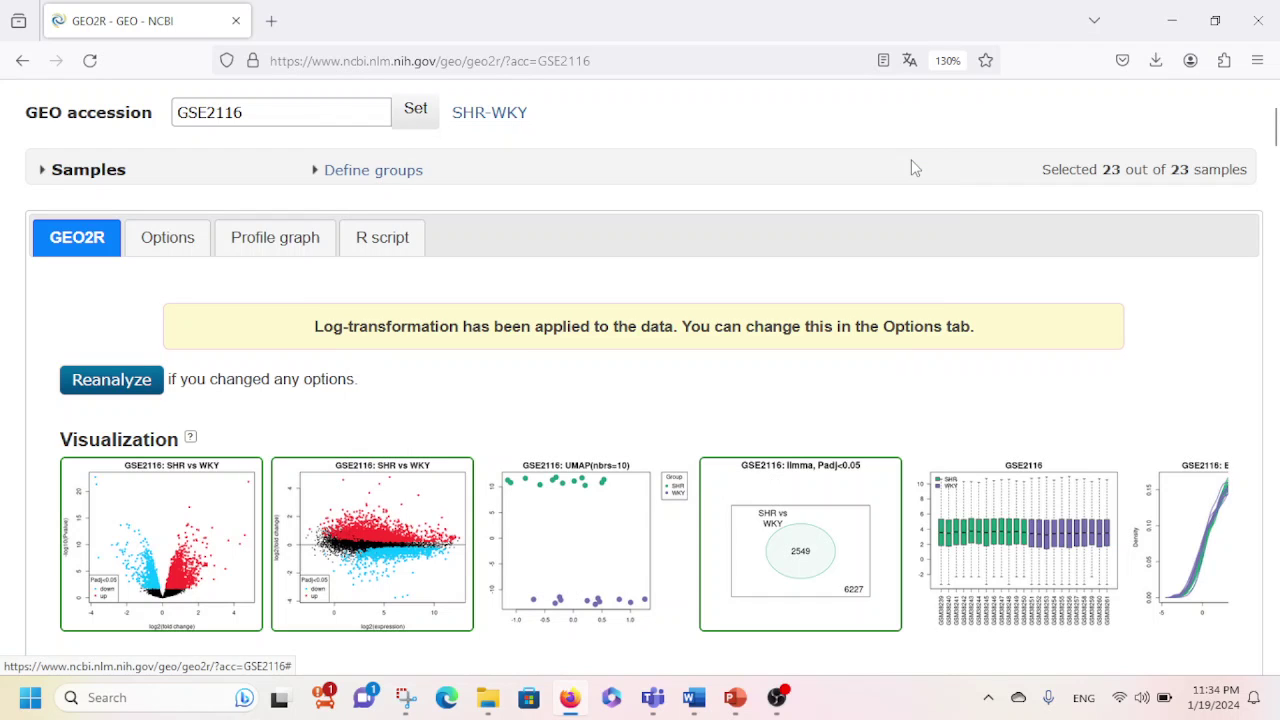
- Expand top gene rc_AA925752_at (adj.P.Val 1.63e-19, logFC -3.754) and browse the ranked list
{"action": "scroll", "coordinate": [1278, 352], "scroll_direction": "down", "scroll_amount": 5}
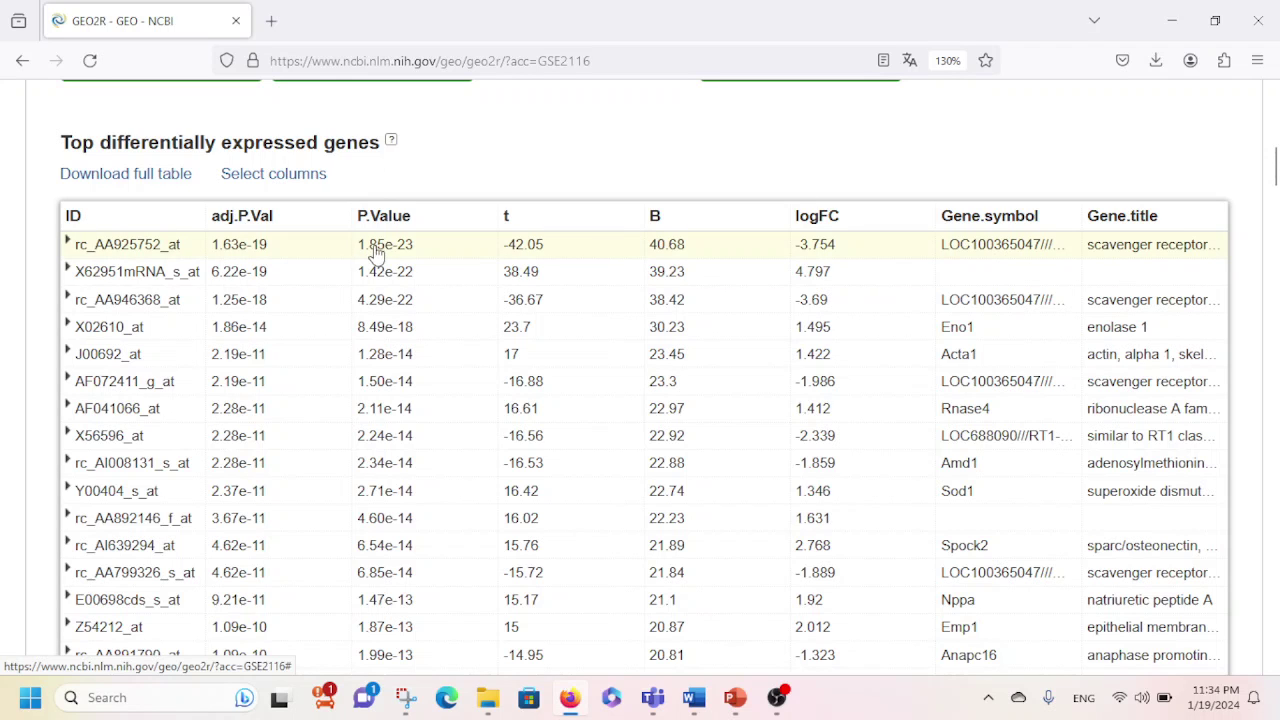
{"action": "left_click", "coordinate": [1113, 248]}
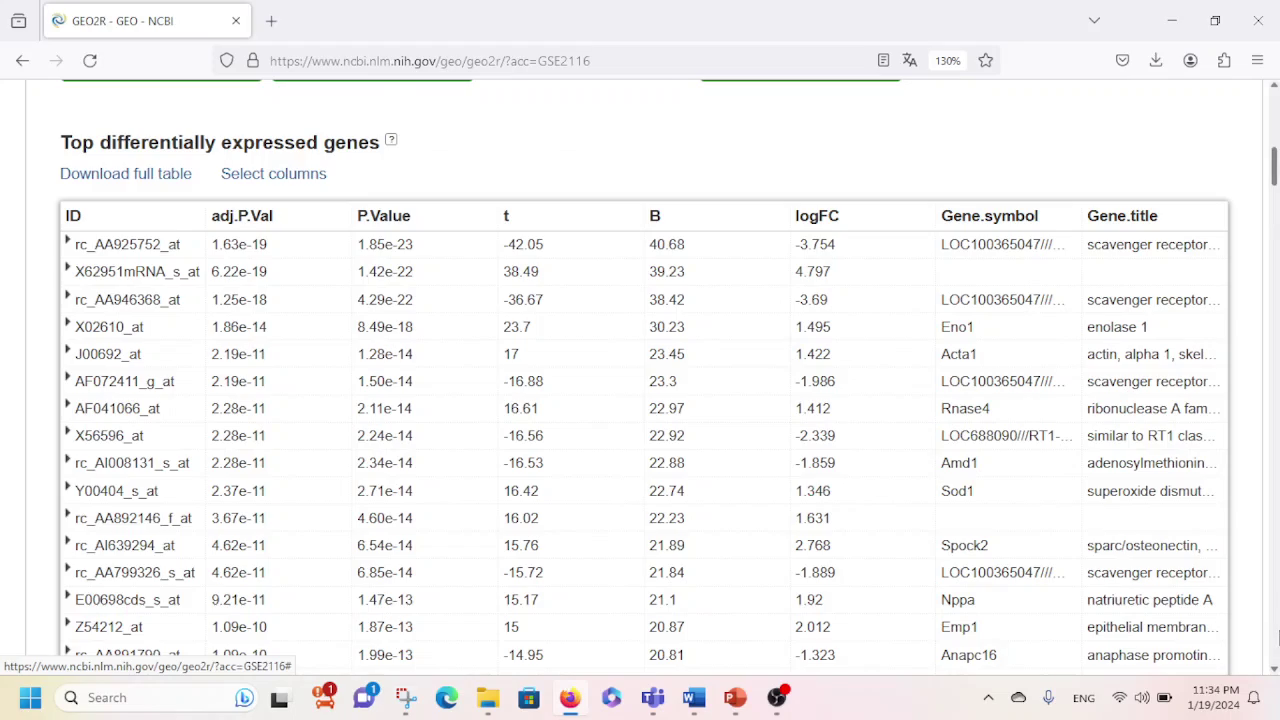
{"action": "scroll", "coordinate": [1277, 637], "scroll_direction": "down", "scroll_amount": 15}
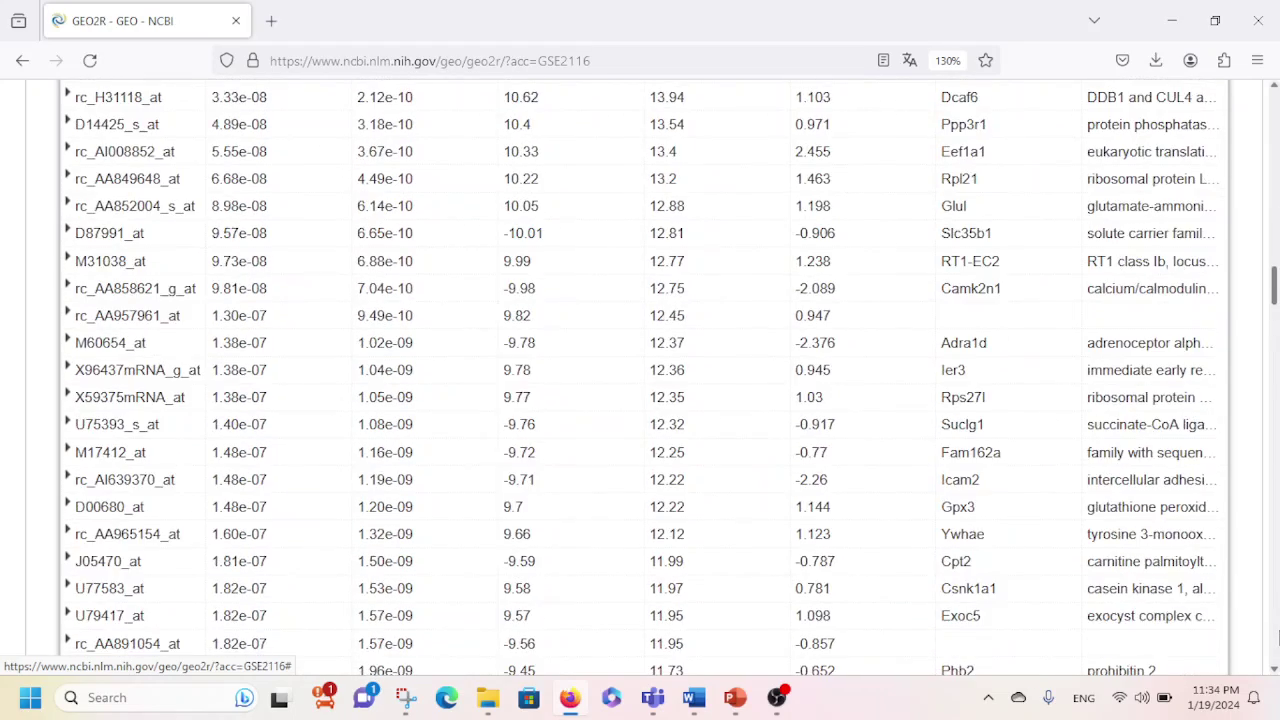
{"action": "scroll", "coordinate": [1277, 637], "scroll_direction": "down", "scroll_amount": 10}
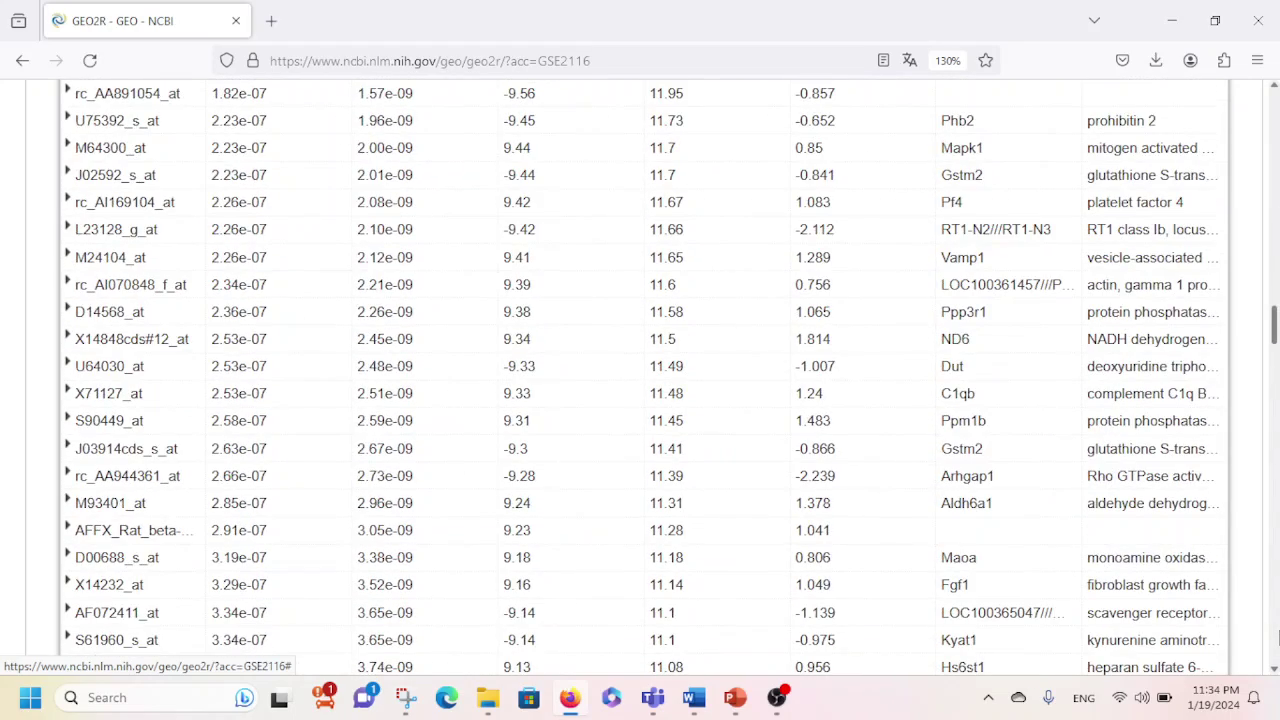
{"action": "scroll", "coordinate": [1277, 637], "scroll_direction": "down", "scroll_amount": 20}
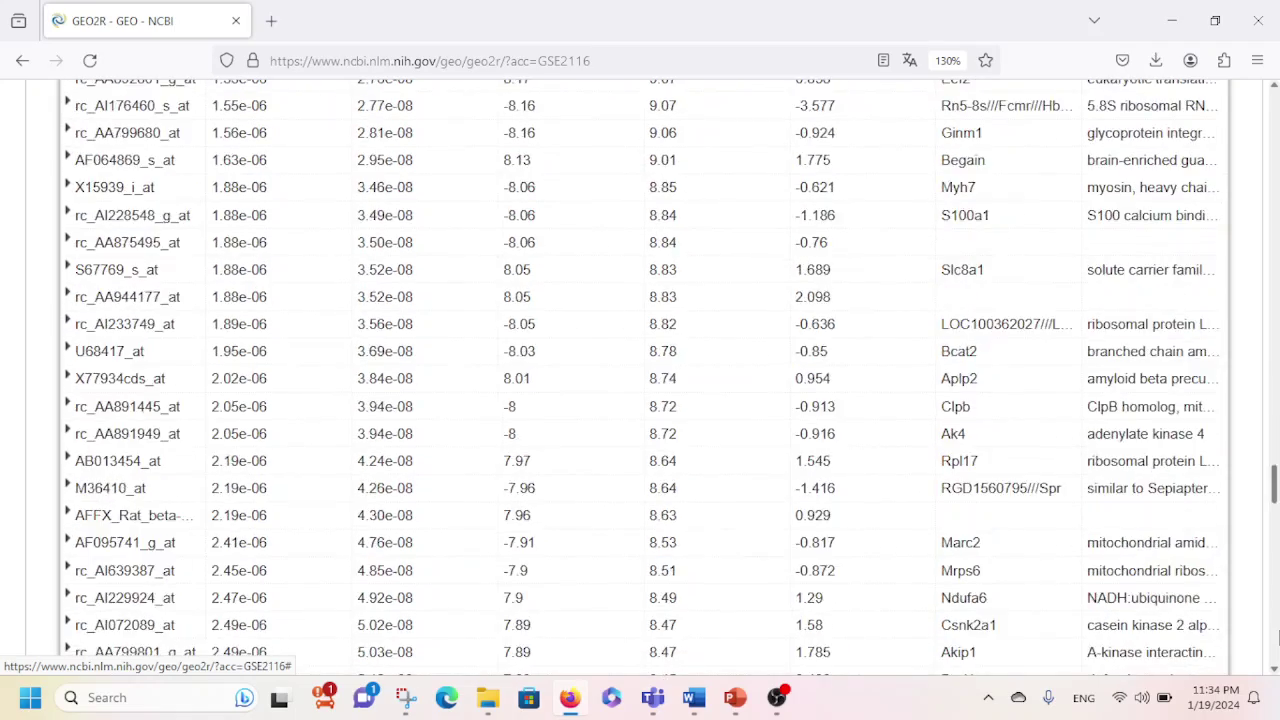
{"action": "scroll", "coordinate": [1277, 637], "scroll_direction": "down", "scroll_amount": 20}
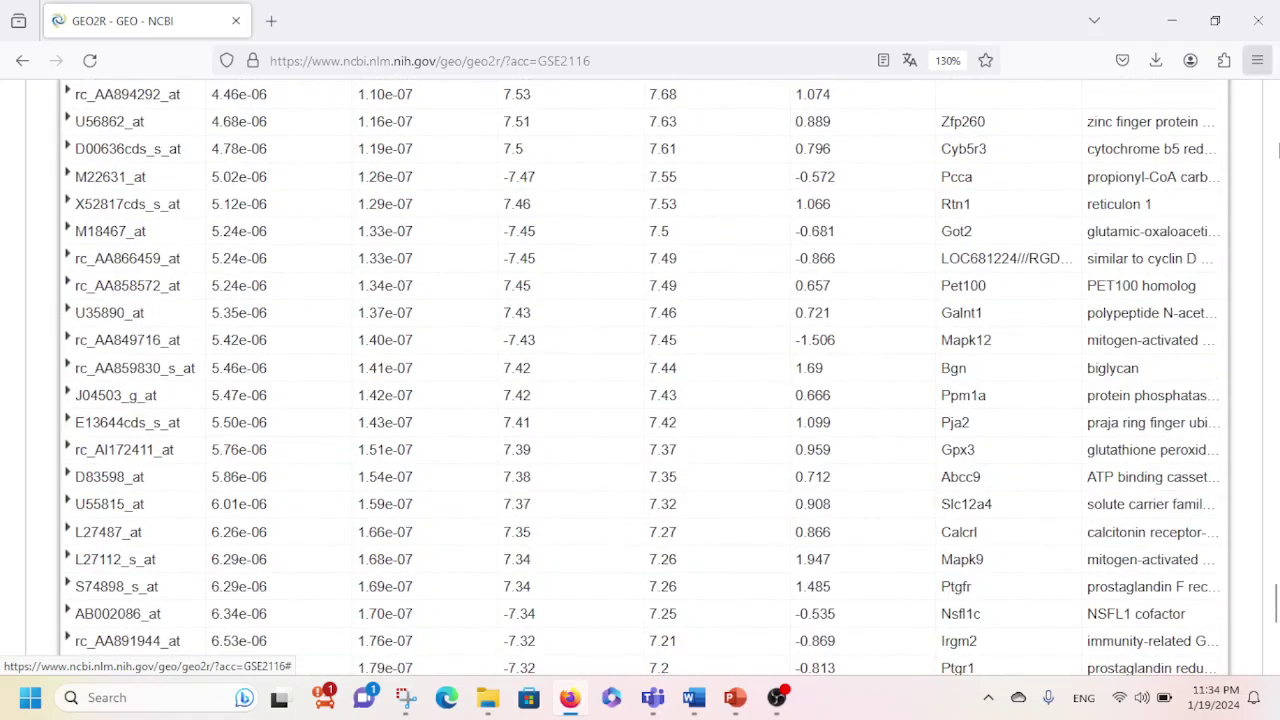
{"action": "scroll", "coordinate": [1277, 155], "scroll_direction": "up", "scroll_amount": 20}
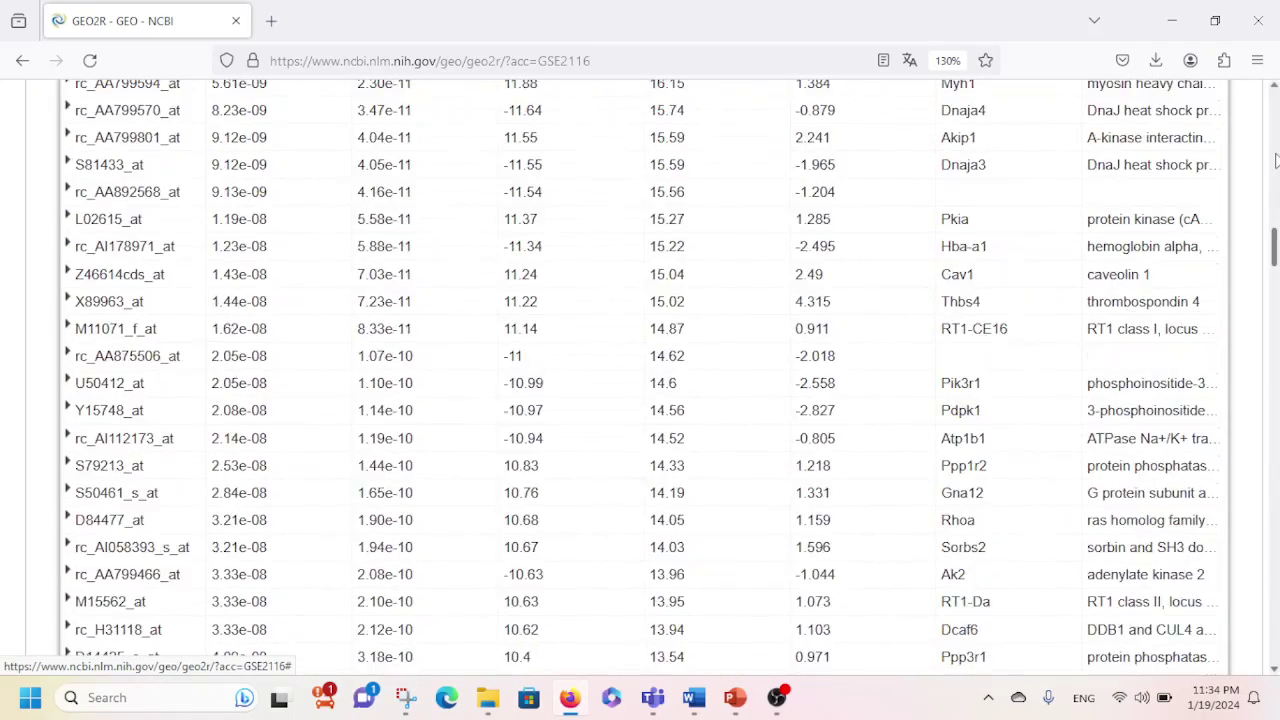
{"action": "scroll", "coordinate": [1277, 150], "scroll_direction": "up", "scroll_amount": 20}
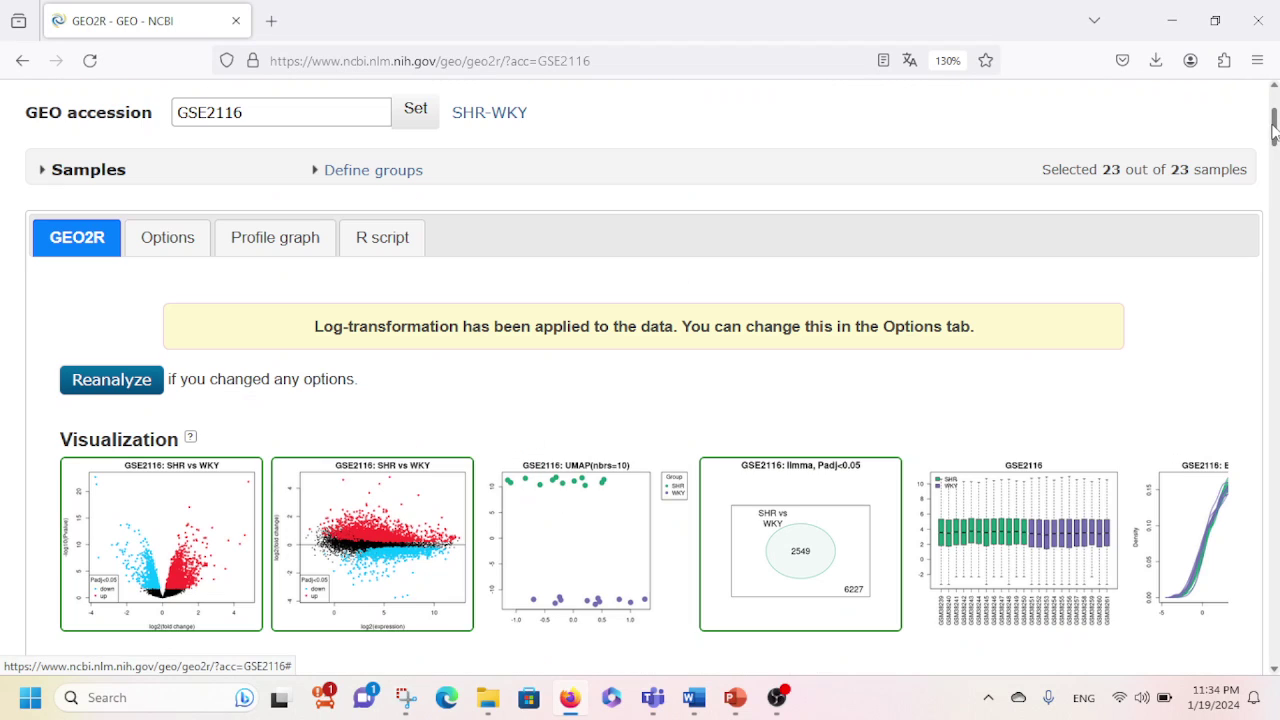
{"action": "scroll", "coordinate": [1278, 267], "scroll_direction": "down", "scroll_amount": 6}
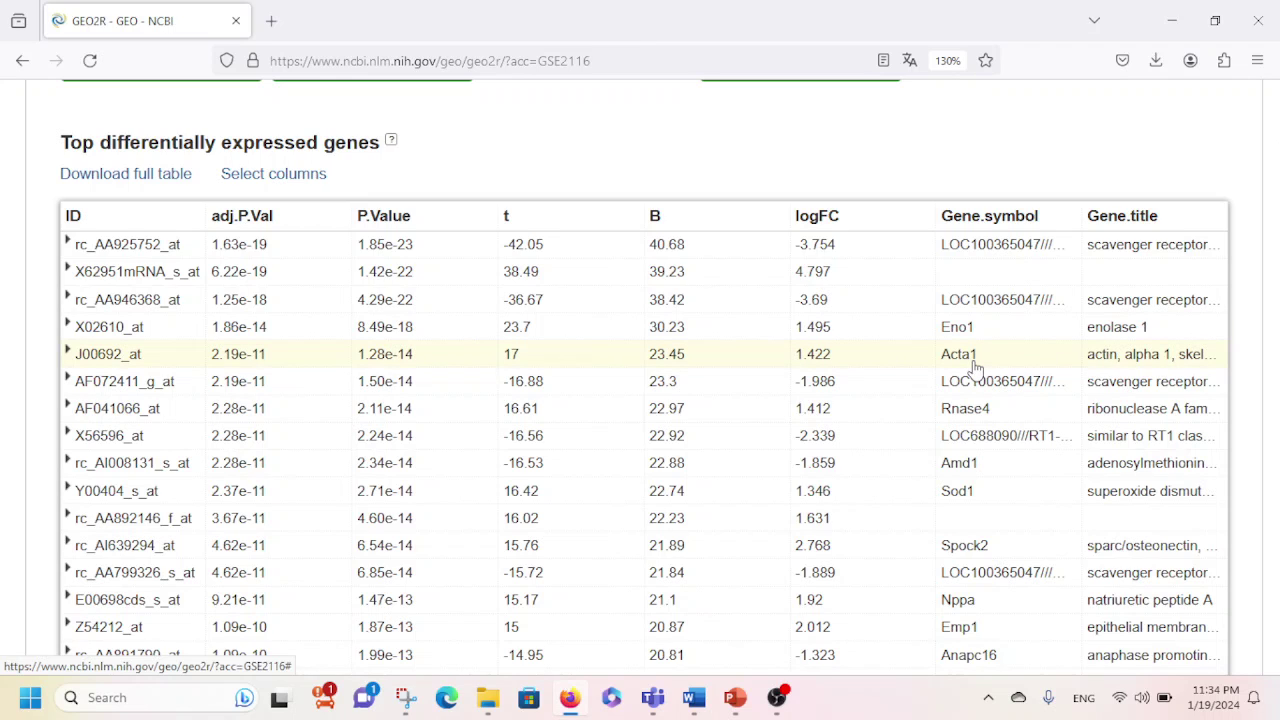
- Expand the J00692_at (Acta1) row to show its per-sample expression chart
{"action": "left_click", "coordinate": [975, 370]}
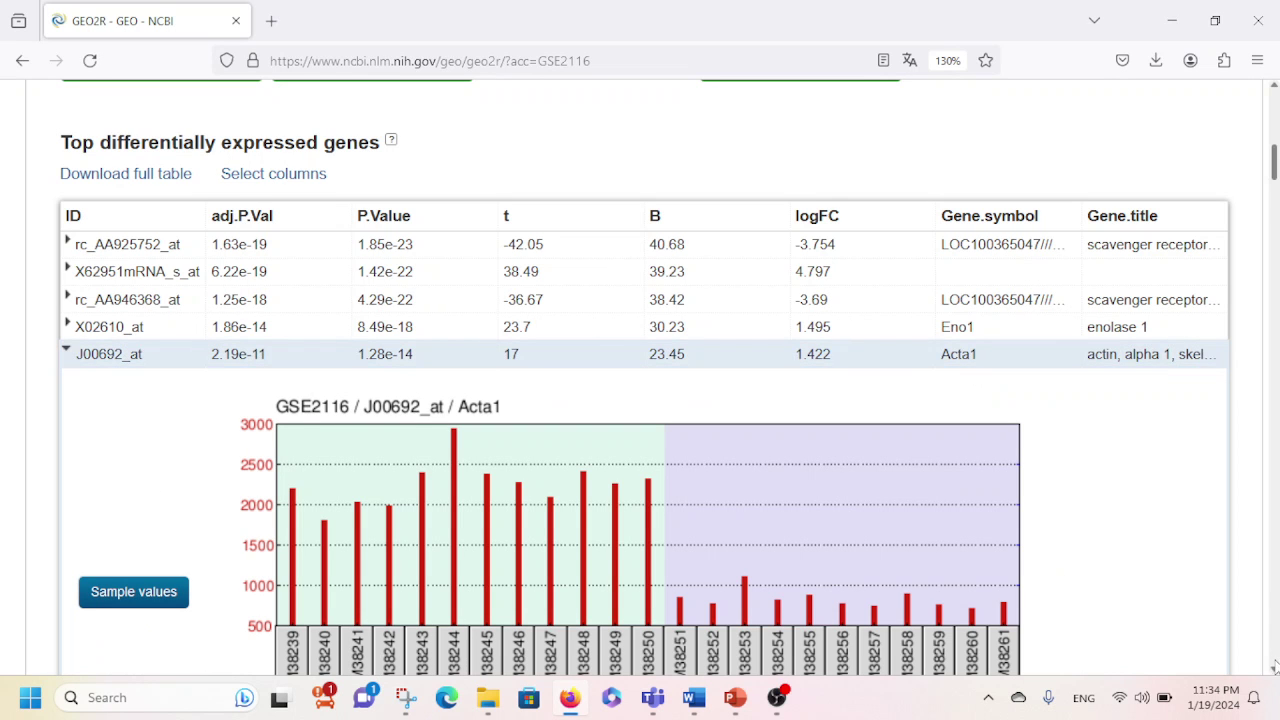
{"action": "scroll", "coordinate": [1275, 645], "scroll_direction": "down", "scroll_amount": 5}
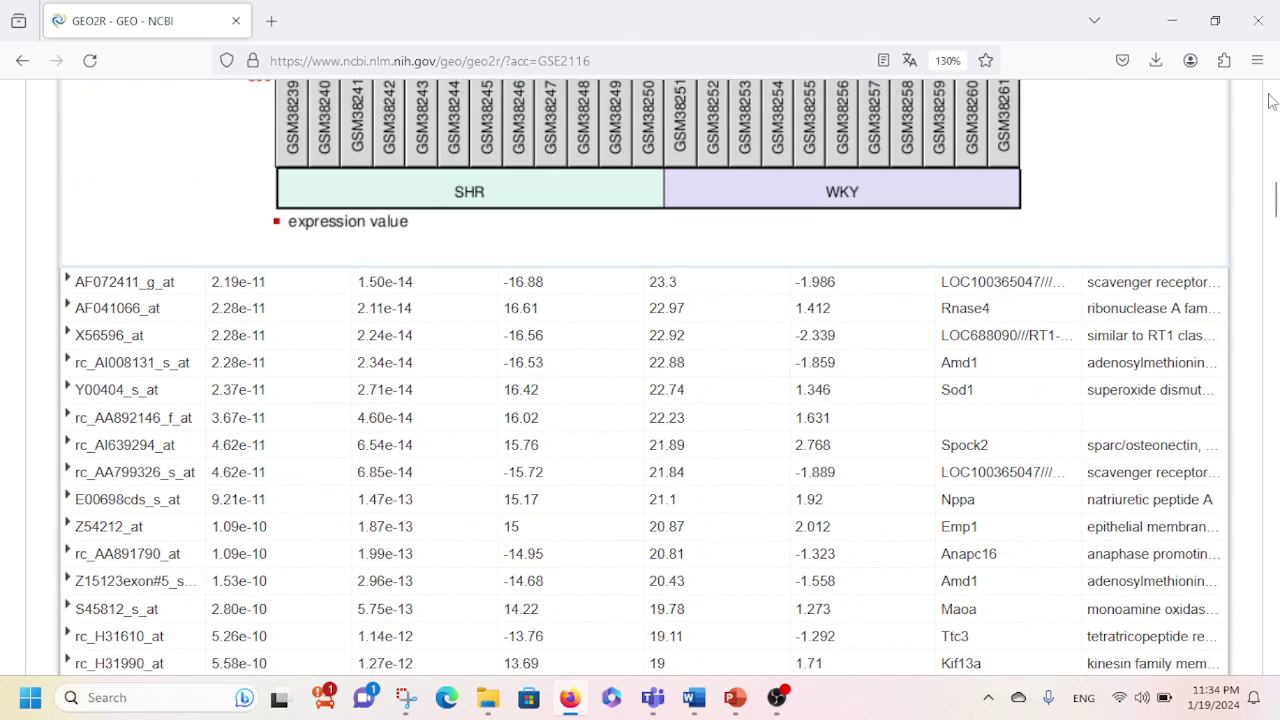
{"action": "left_click", "coordinate": [1275, 90]}
{"action": "scroll", "coordinate": [1275, 90], "scroll_direction": "up", "scroll_amount": 3}
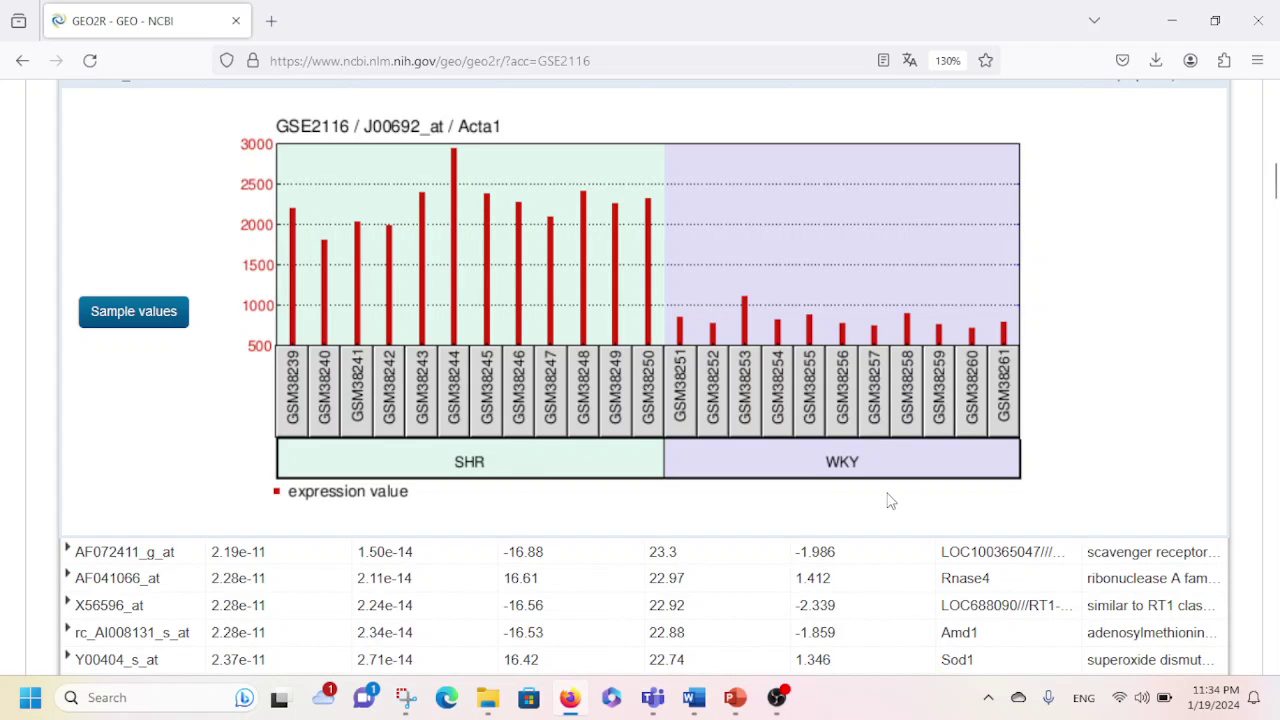
- Expand the AF041066_at (Rnase4) expression chart, then return to the page top
{"action": "left_click", "coordinate": [985, 587]}
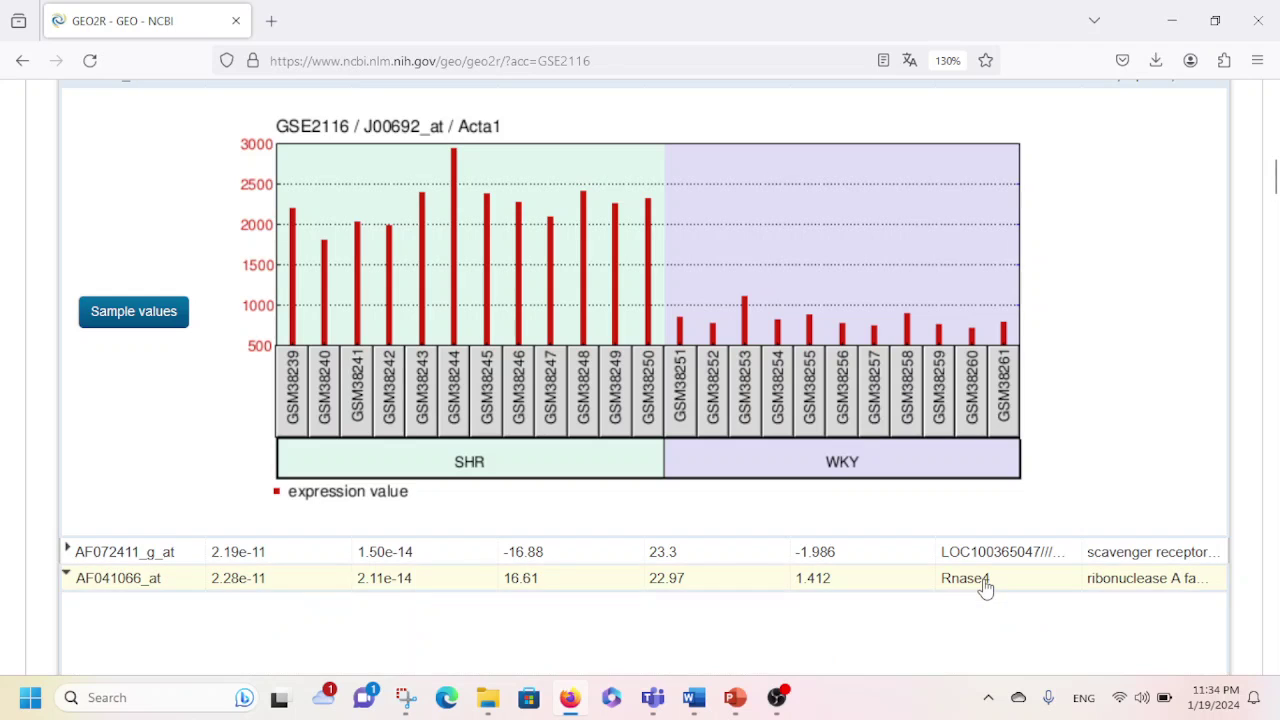
{"action": "scroll", "coordinate": [1277, 612], "scroll_direction": "down", "scroll_amount": 5}
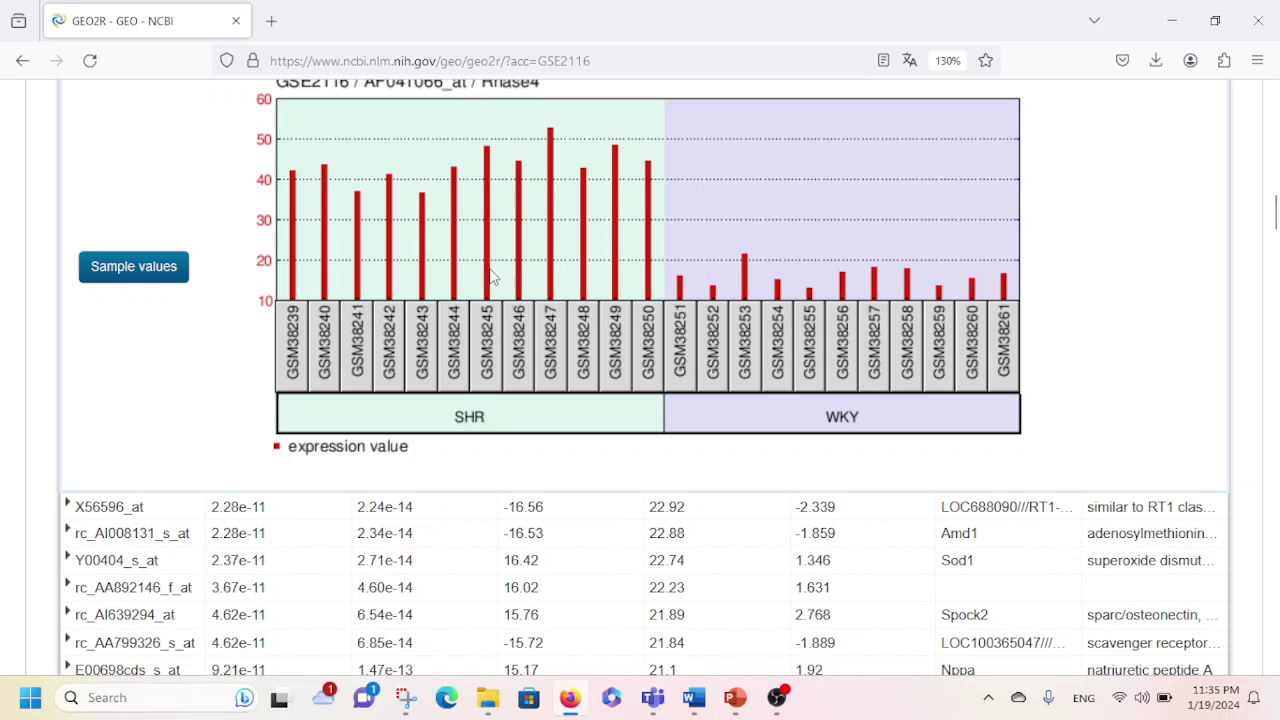
{"action": "left_click", "coordinate": [1275, 118]}
{"action": "left_click", "coordinate": [1275, 118]}
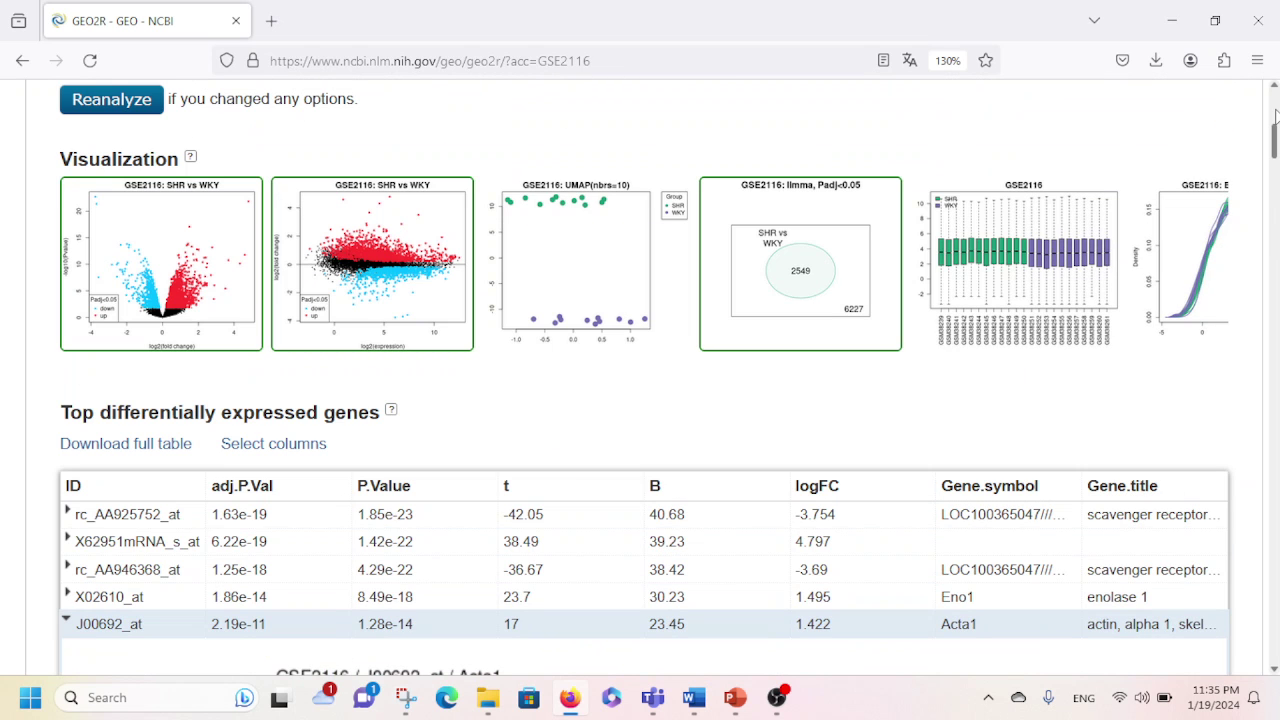
{"action": "left_click", "coordinate": [1275, 118]}
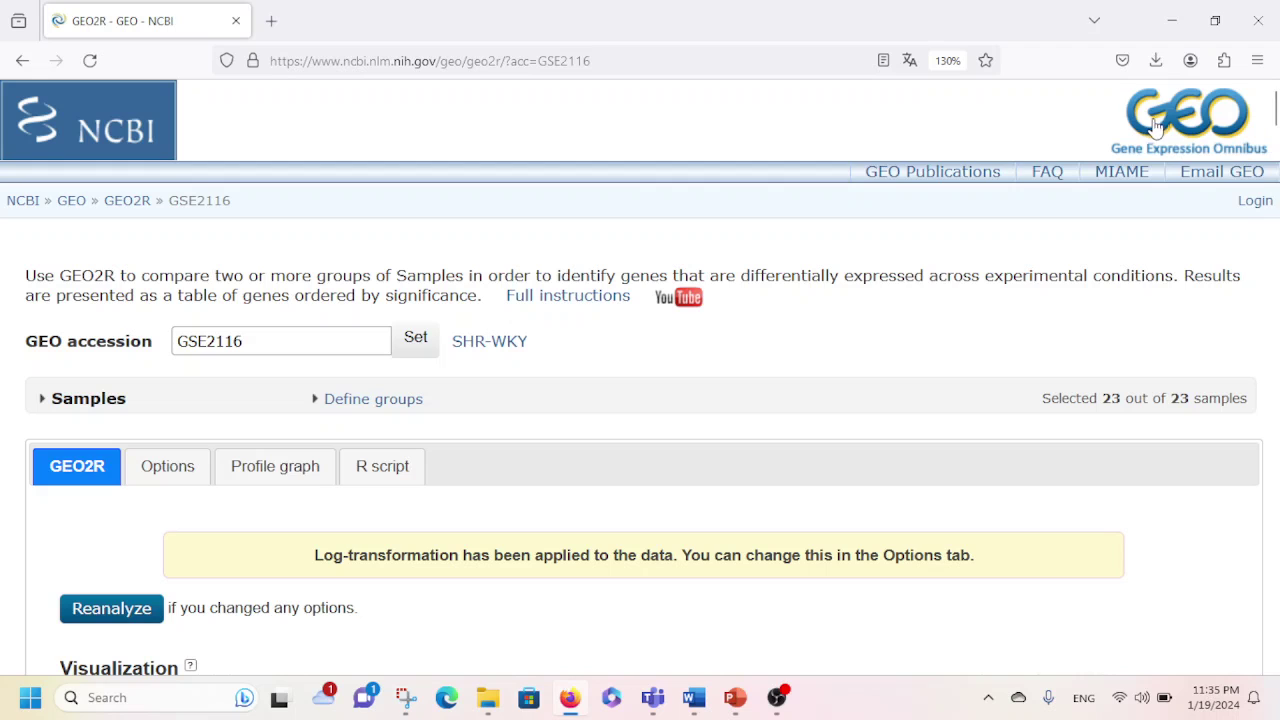
- Switch to the Profile graph tab and ready its Enter ID field for a GPL85 gene ID
{"action": "left_click", "coordinate": [274, 466]}
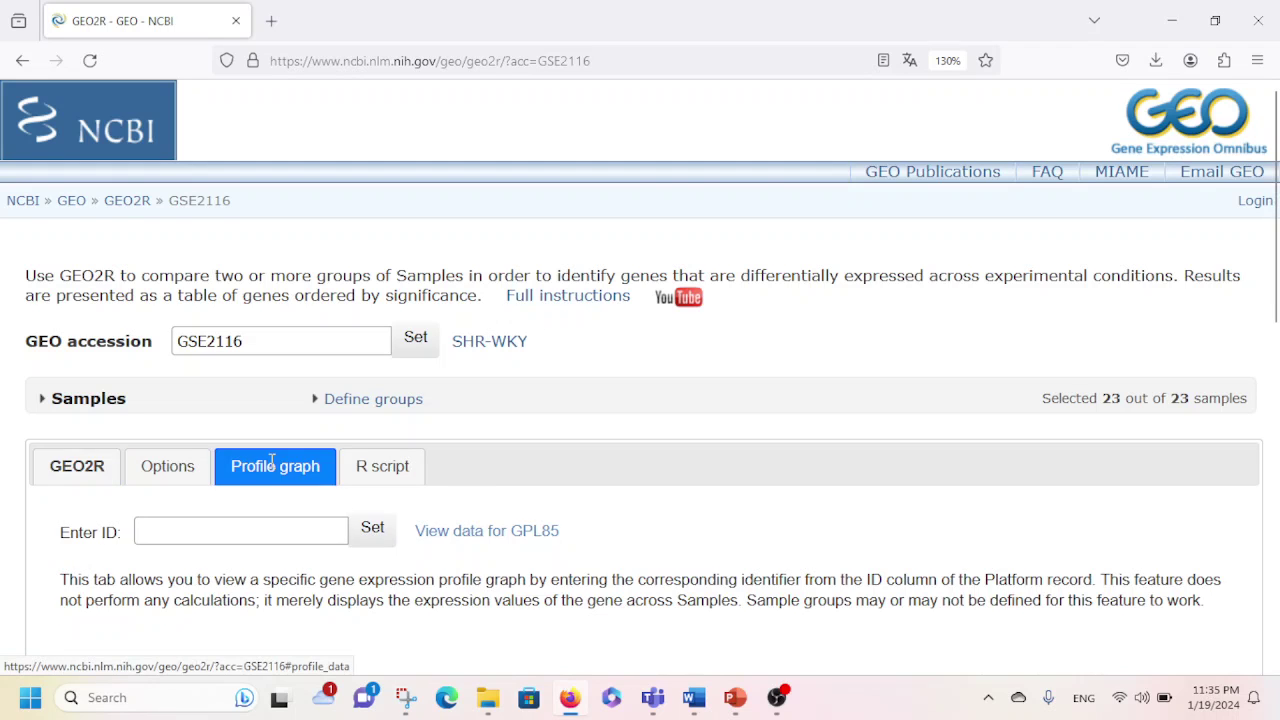
{"action": "left_click", "coordinate": [240, 530]}
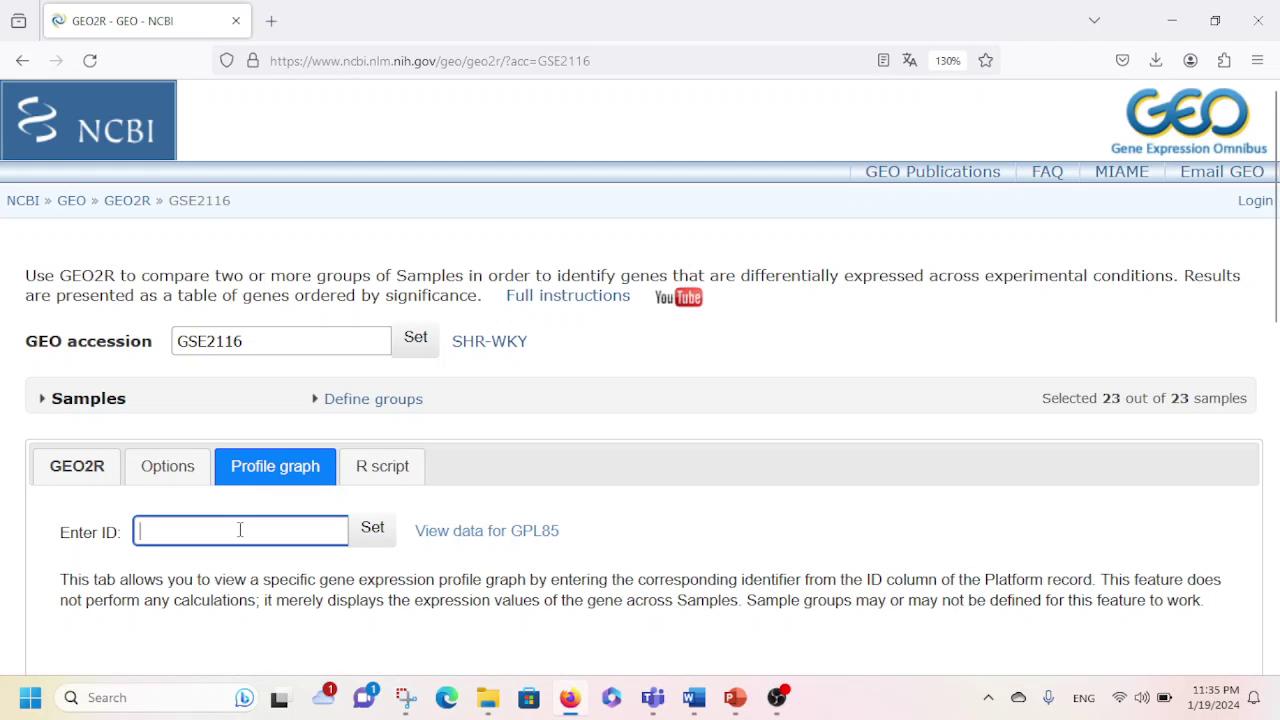
{"action": "left_click", "coordinate": [1275, 555]}
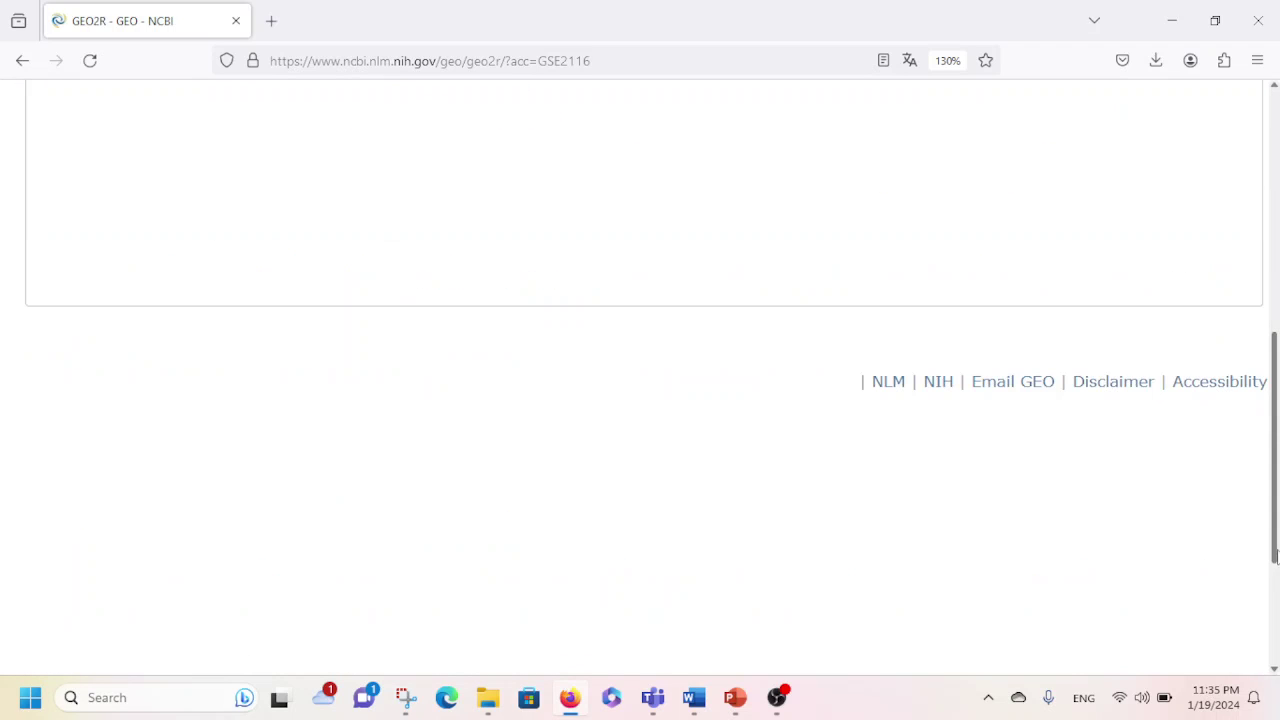
{"action": "left_click", "coordinate": [1272, 162]}
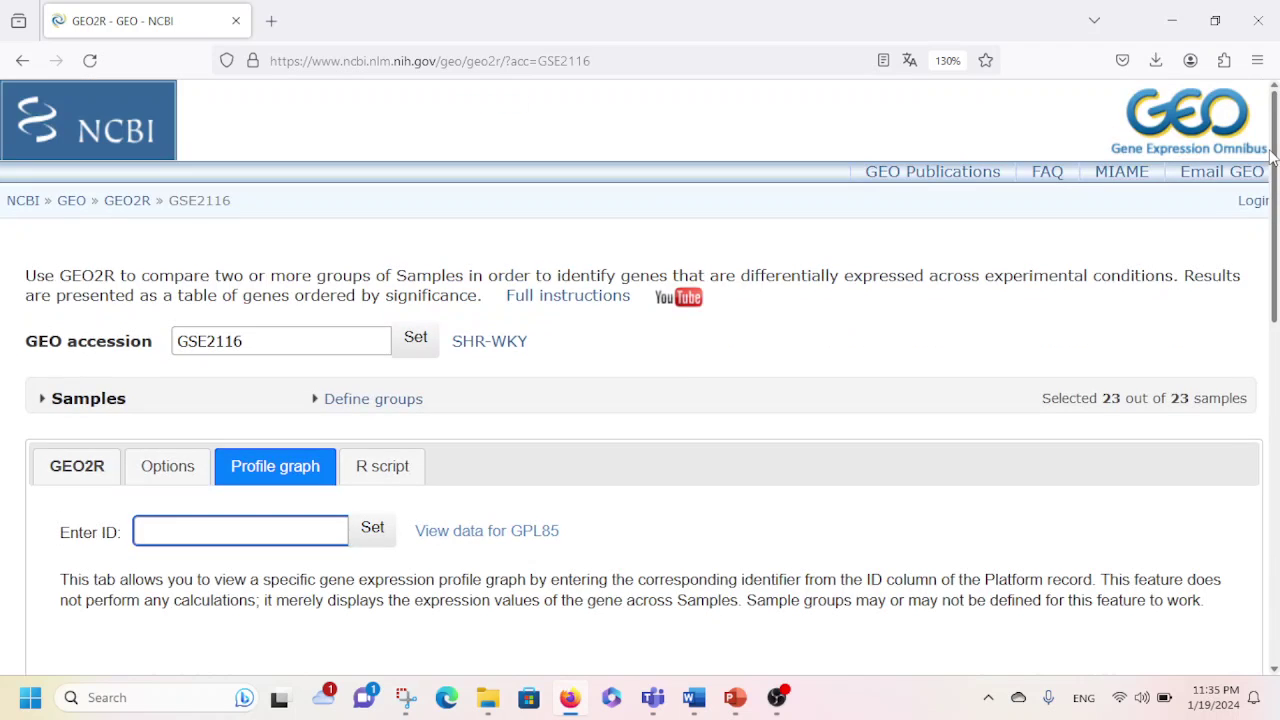
- Rerun SHR vs WKY with significance cut-off 0.001 and log2 fold change threshold 2, yielding 54 significant genes
{"action": "left_click", "coordinate": [181, 461]}
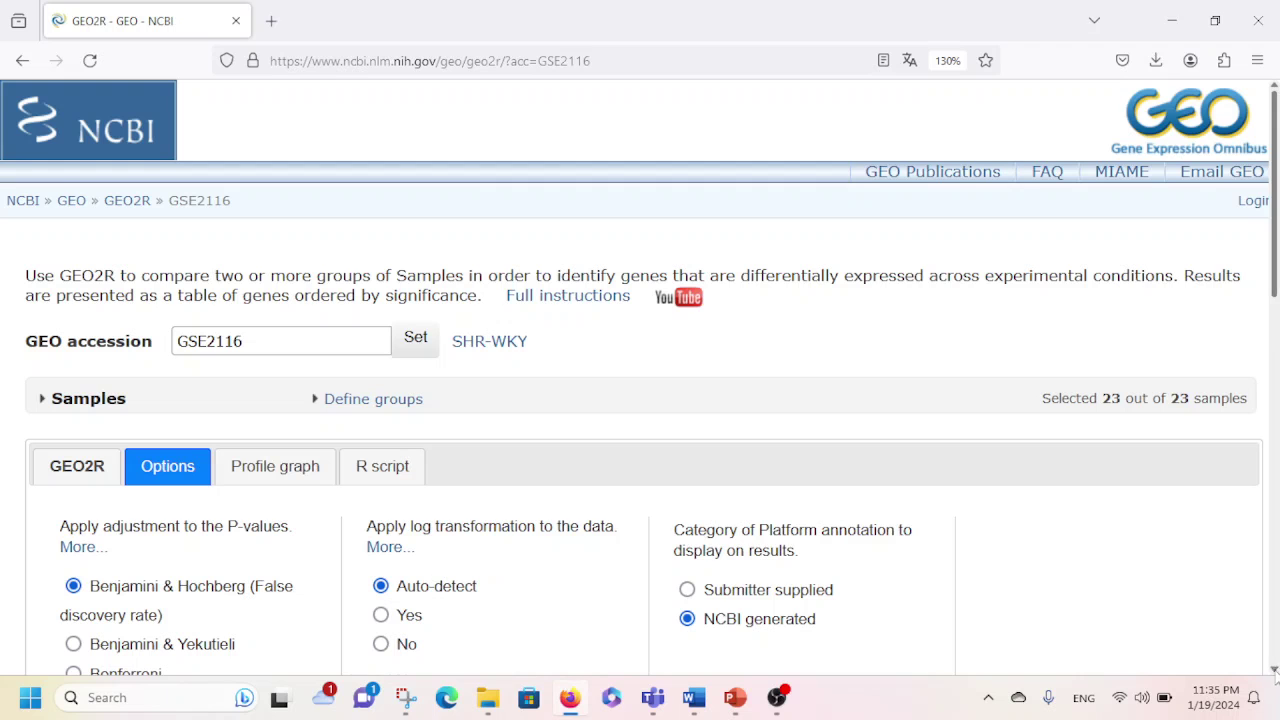
{"action": "scroll", "coordinate": [1274, 671], "scroll_direction": "down", "scroll_amount": 7}
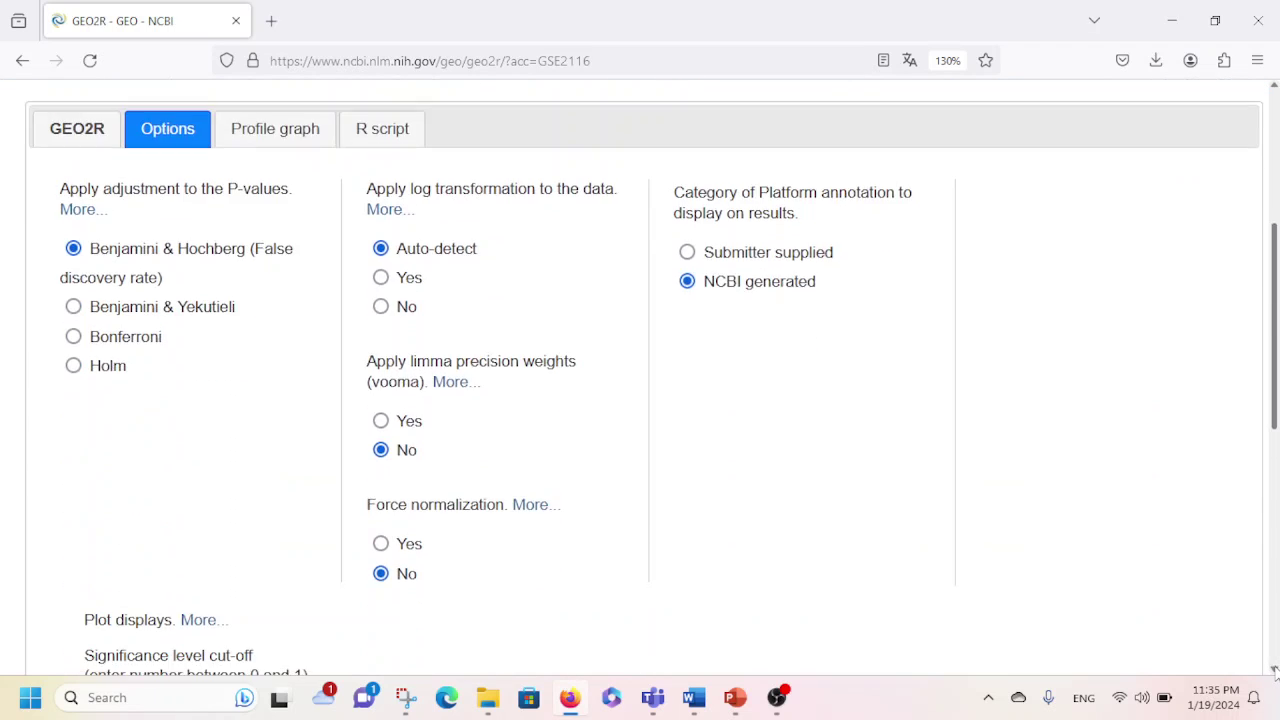
{"action": "scroll", "coordinate": [1274, 671], "scroll_direction": "down", "scroll_amount": 4}
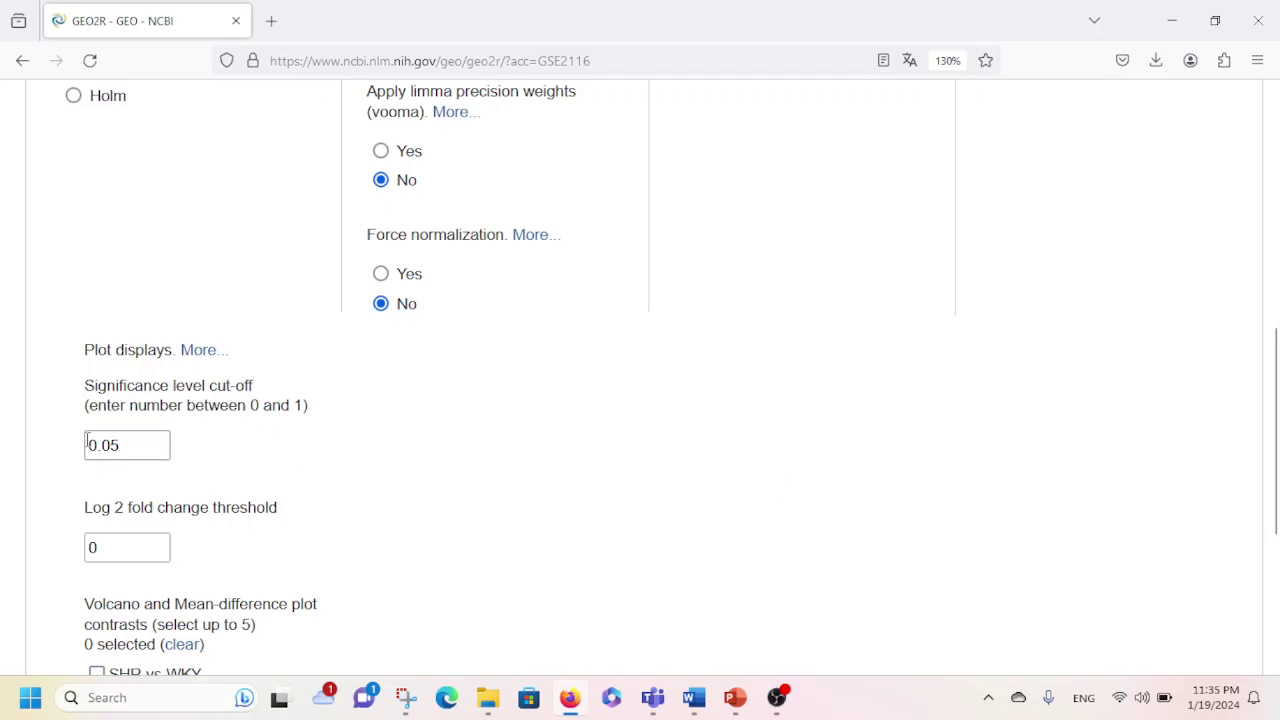
{"action": "left_click", "coordinate": [138, 444]}
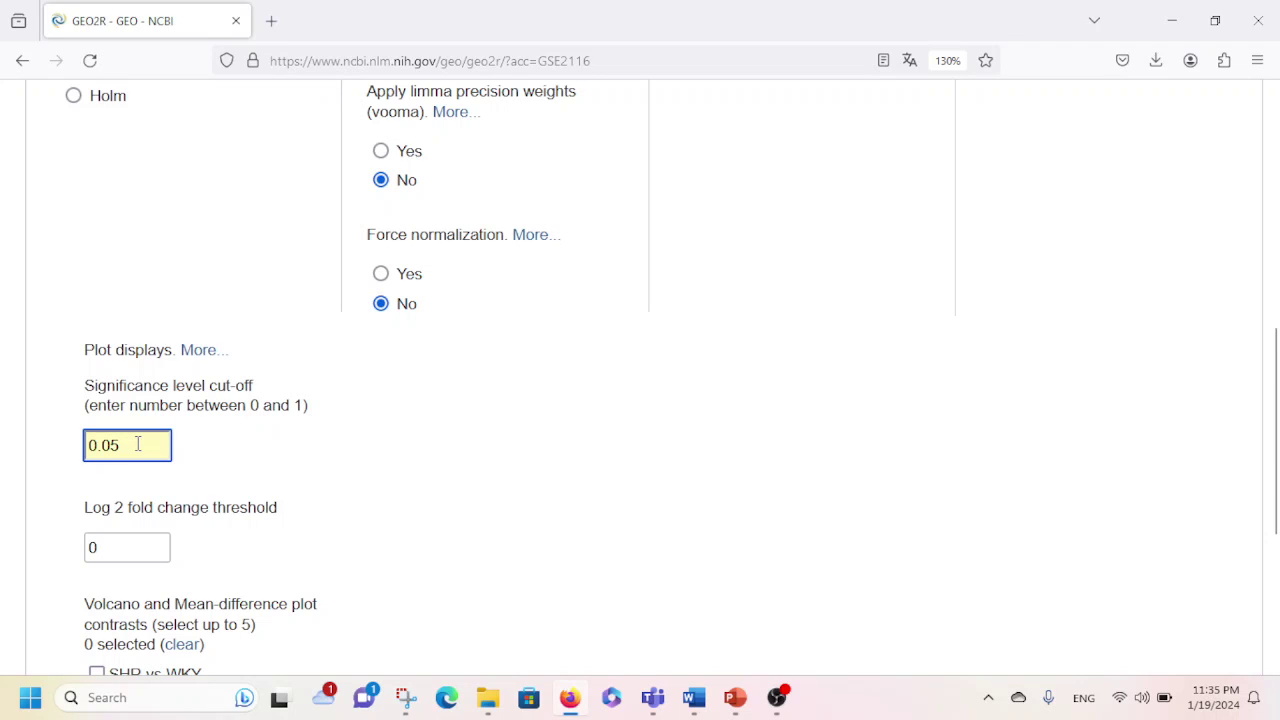
{"action": "key", "text": "BackSpace"}
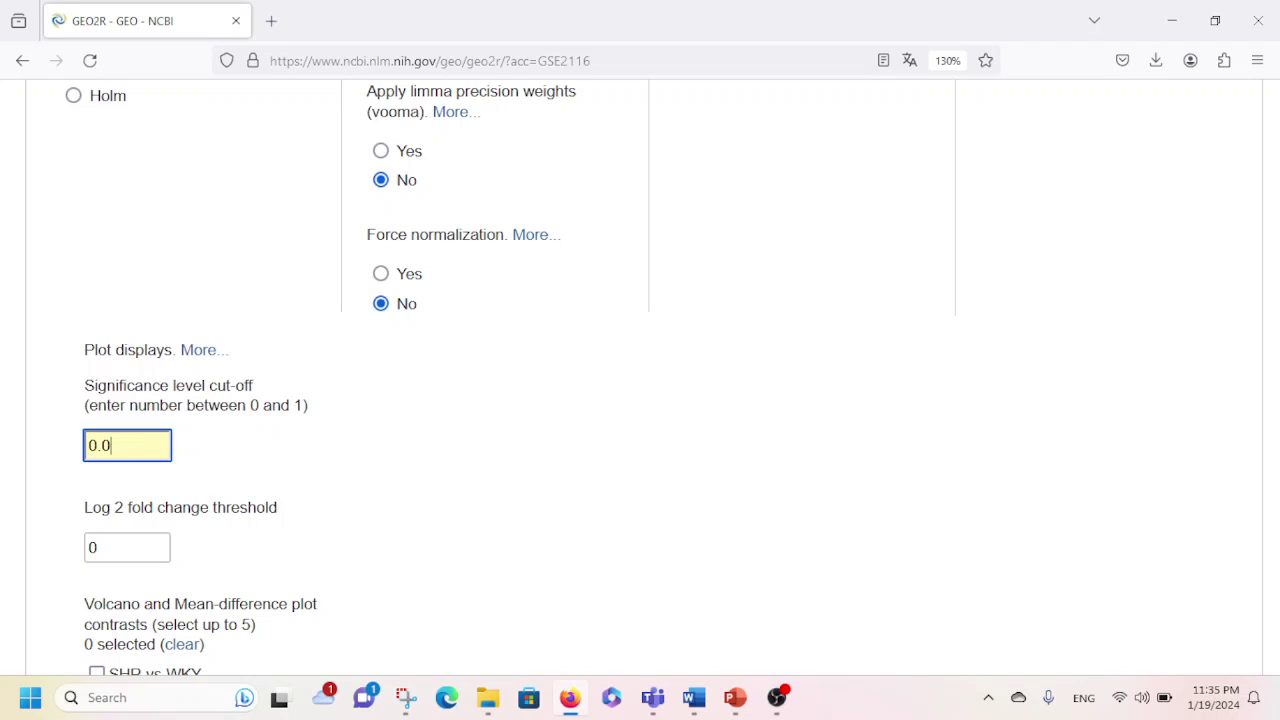
{"action": "type", "text": "01"}
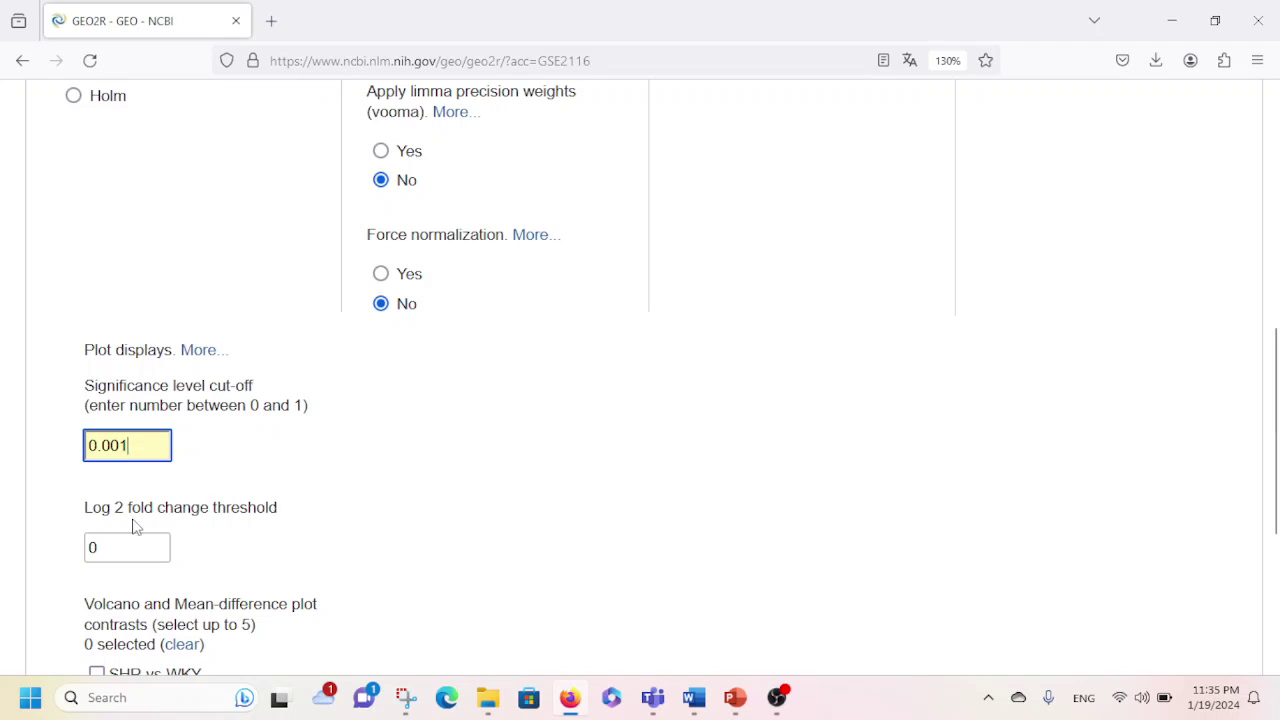
{"action": "left_click", "coordinate": [113, 542]}
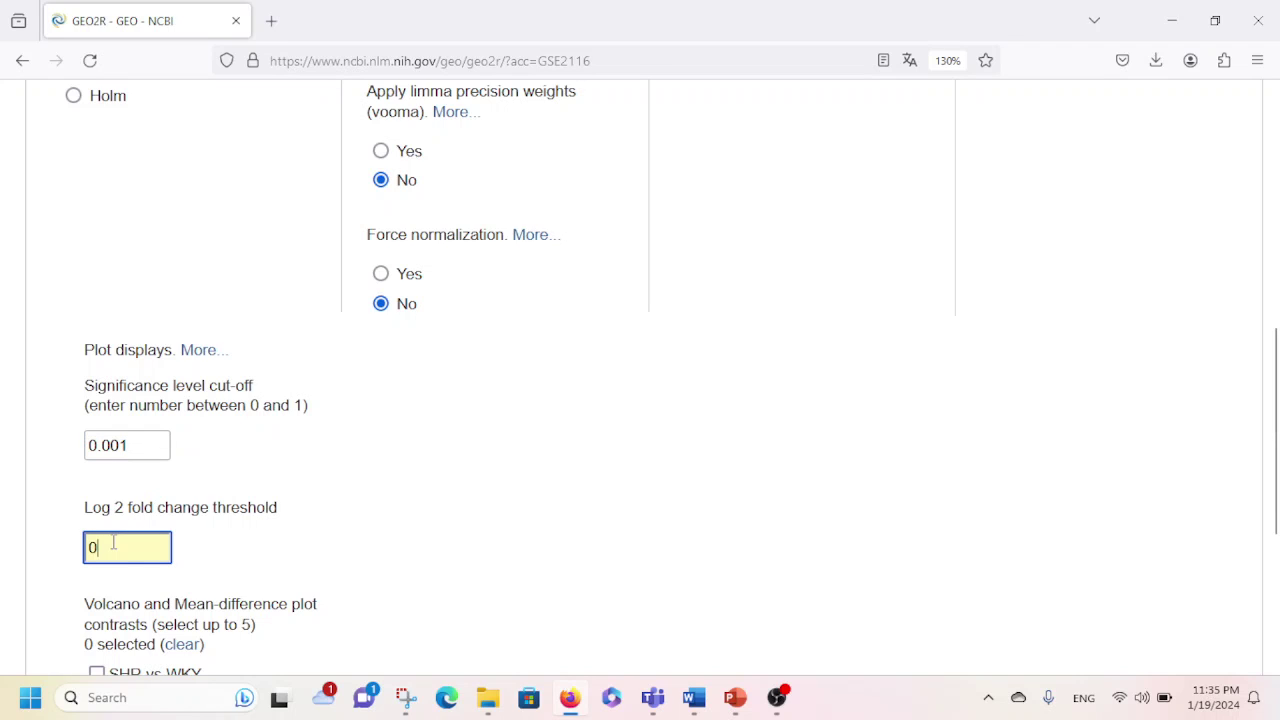
{"action": "key", "text": "BackSpace"}
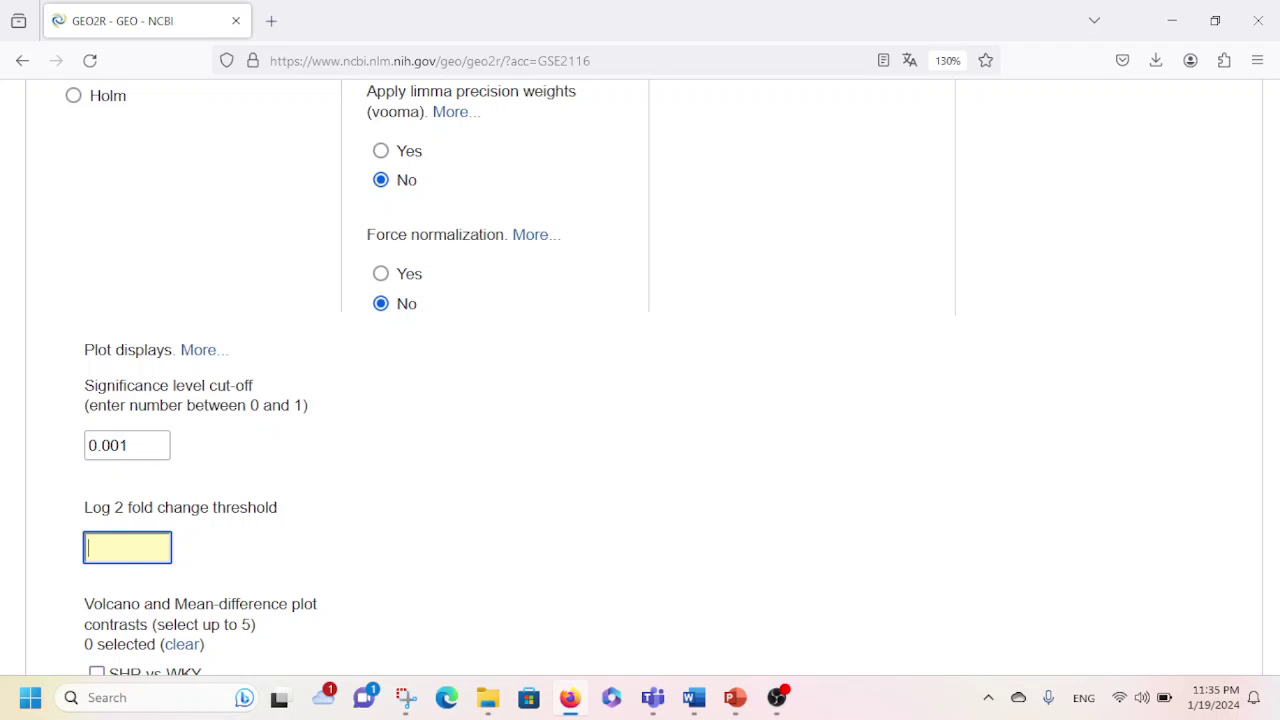
{"action": "type", "text": "2"}
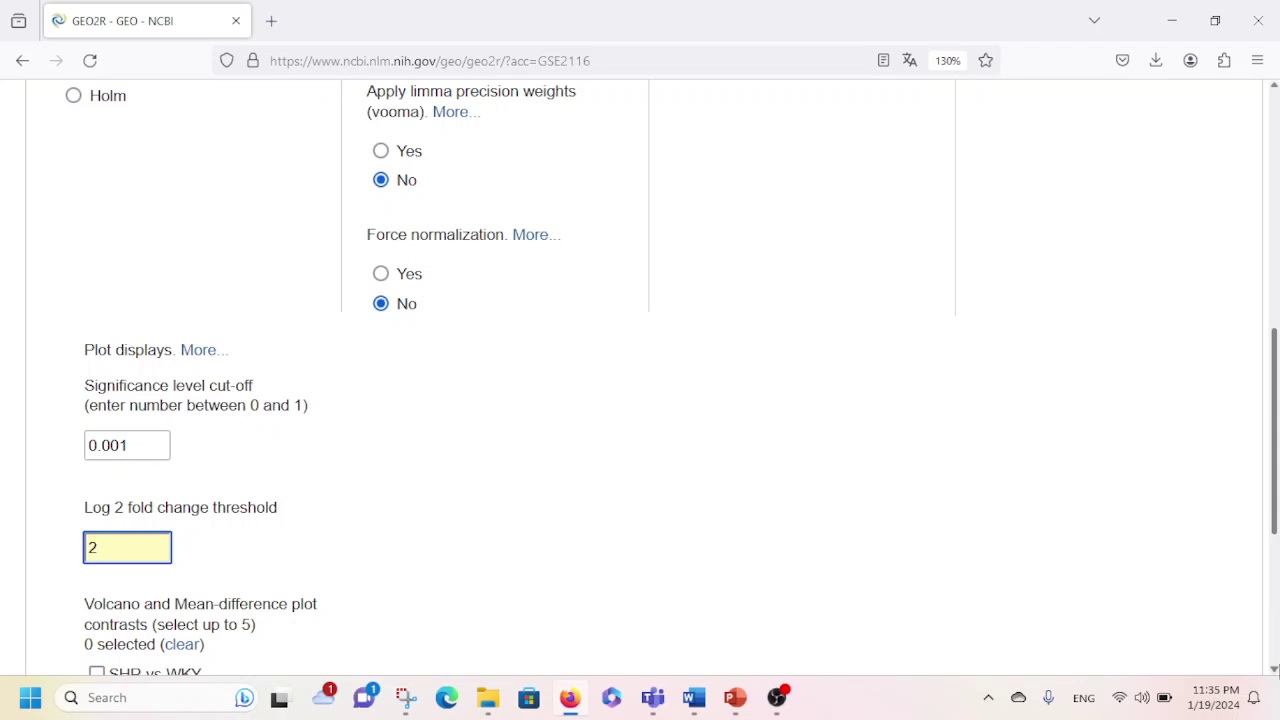
{"action": "scroll", "coordinate": [1273, 668], "scroll_direction": "down", "scroll_amount": 5}
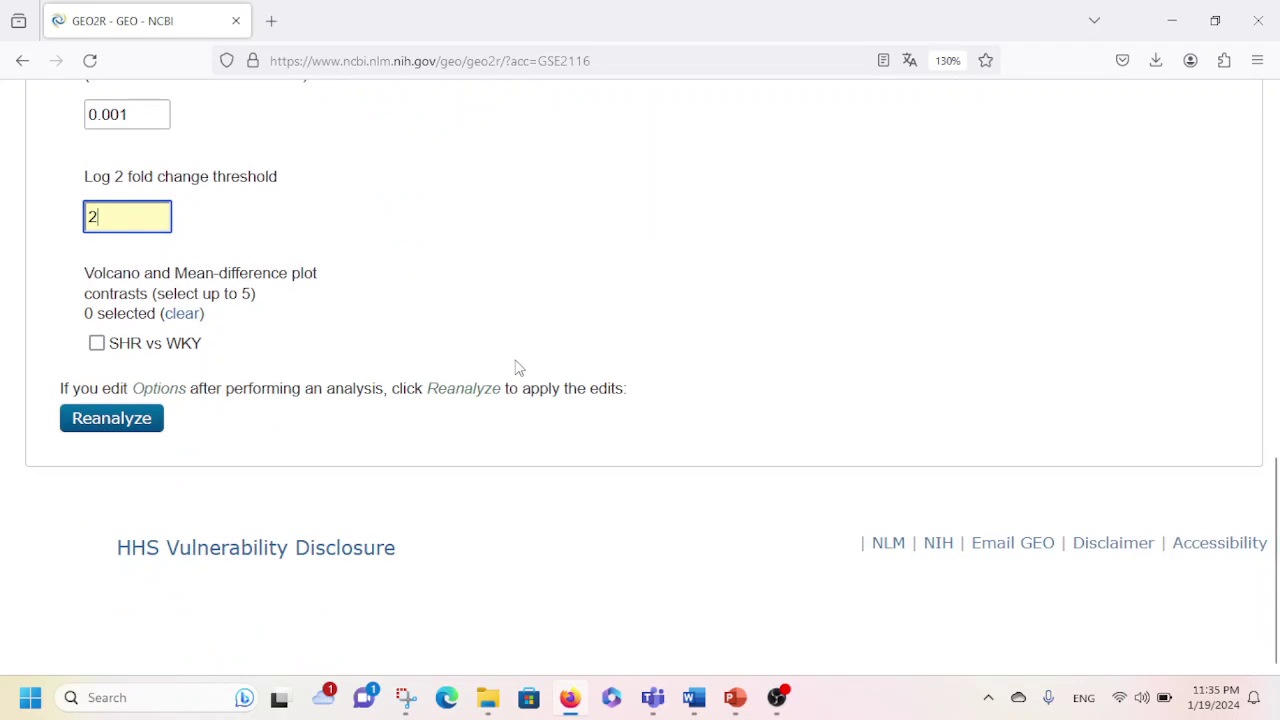
{"action": "left_click", "coordinate": [108, 420]}
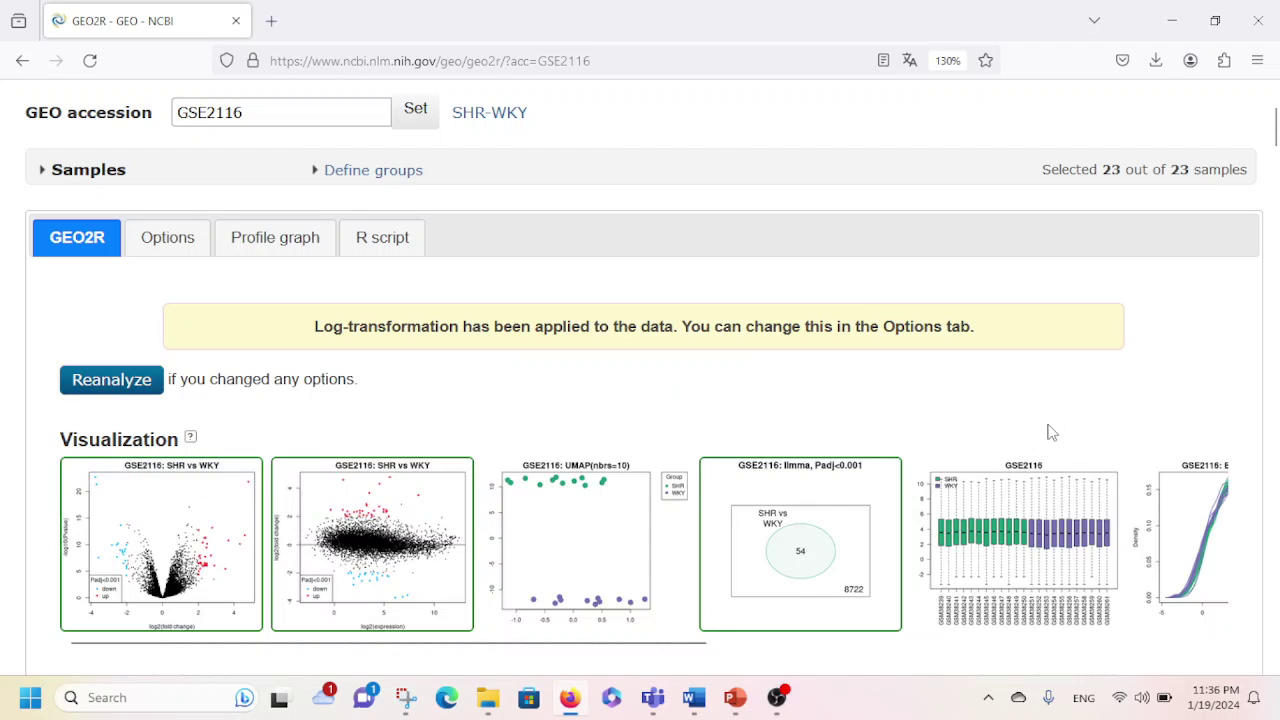
- View the enlarged volcano and mean-difference plots, then display the generated limma R script
{"action": "left_click", "coordinate": [236, 536]}
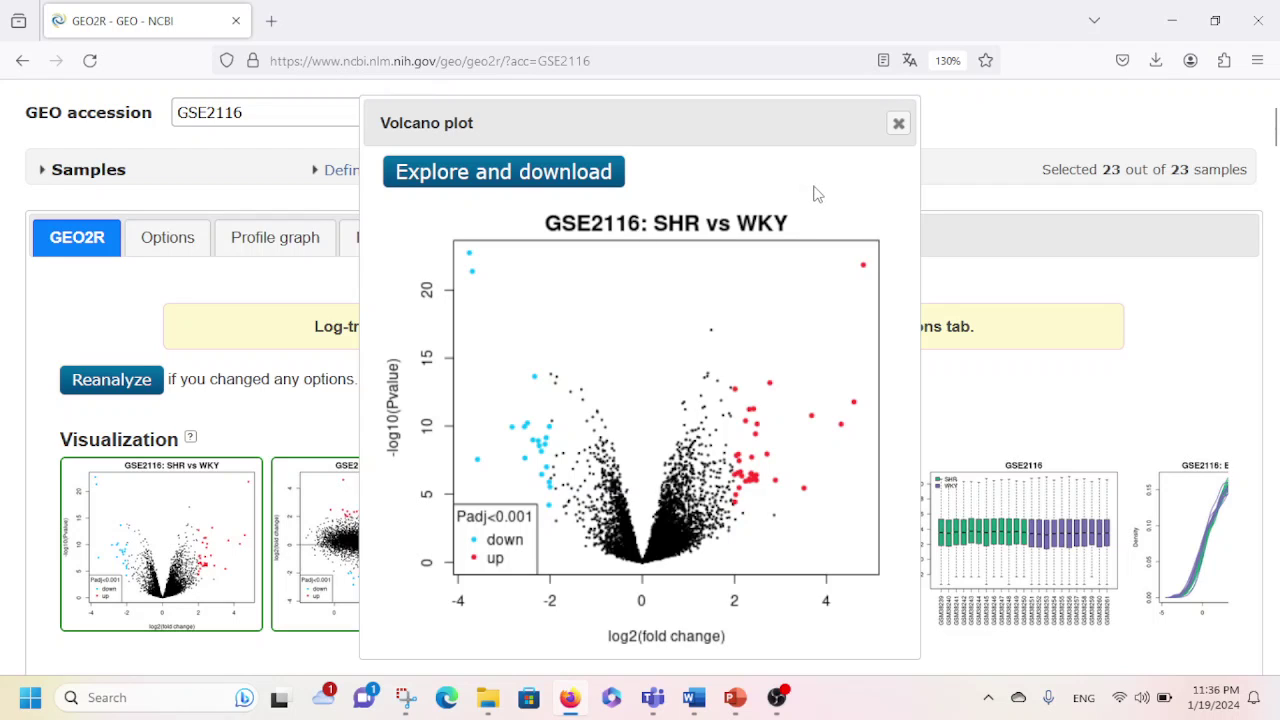
{"action": "left_click", "coordinate": [898, 123]}
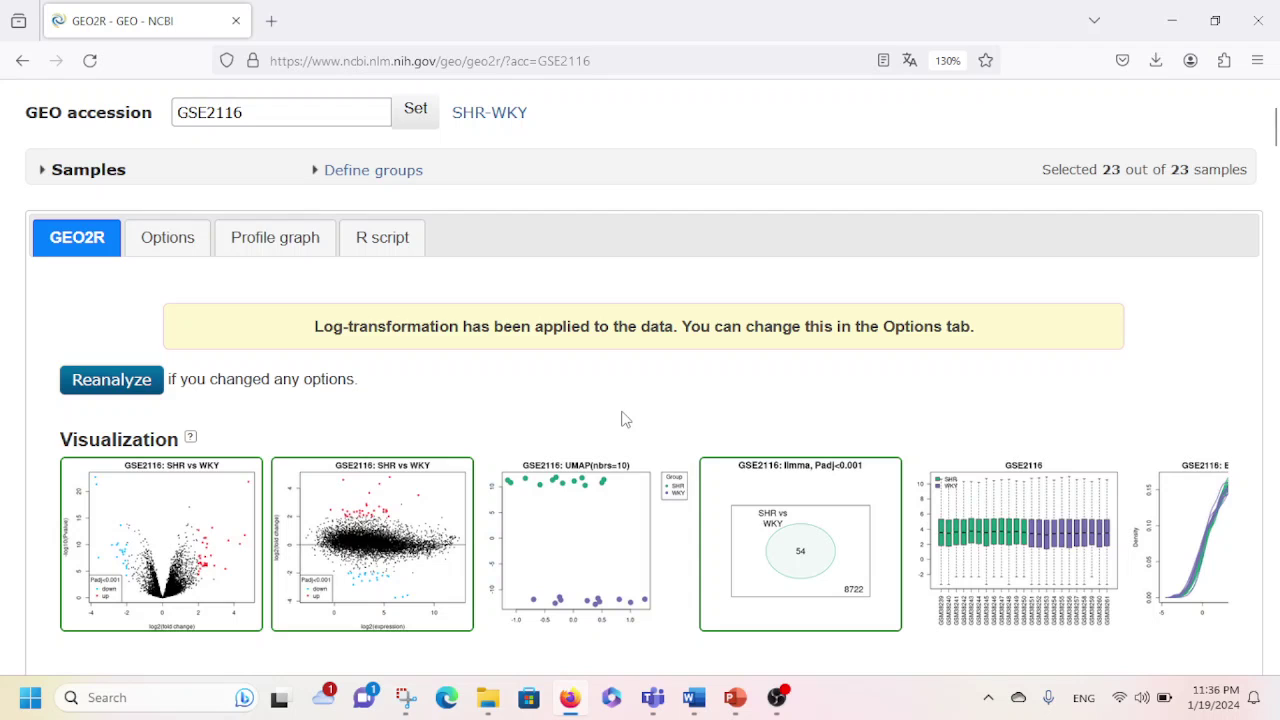
{"action": "left_click", "coordinate": [436, 558]}
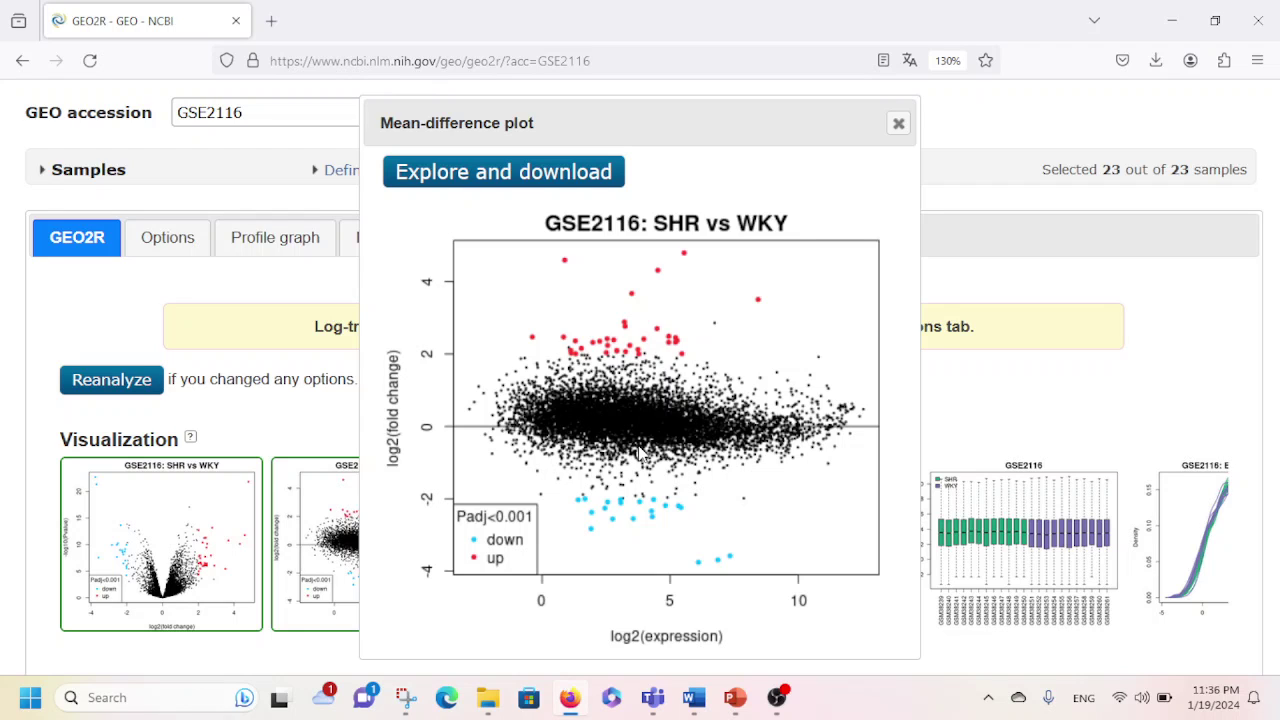
{"action": "left_click", "coordinate": [898, 124]}
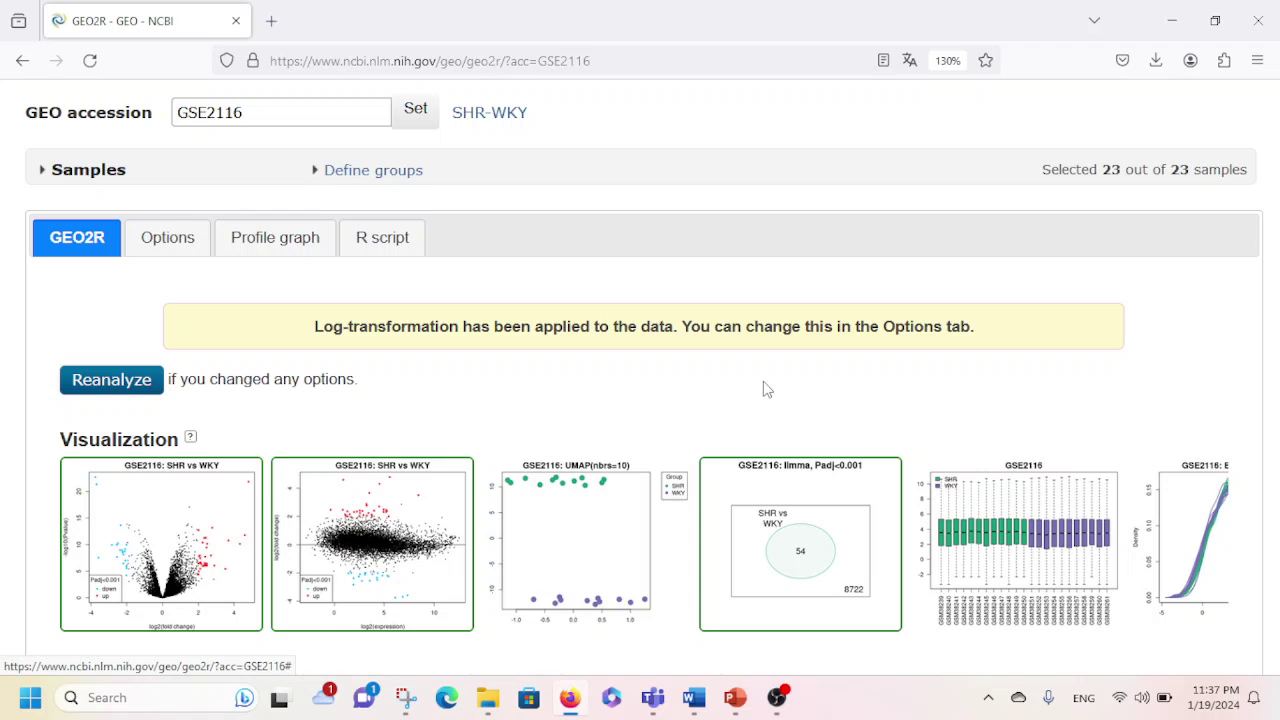
{"action": "left_click", "coordinate": [389, 252]}
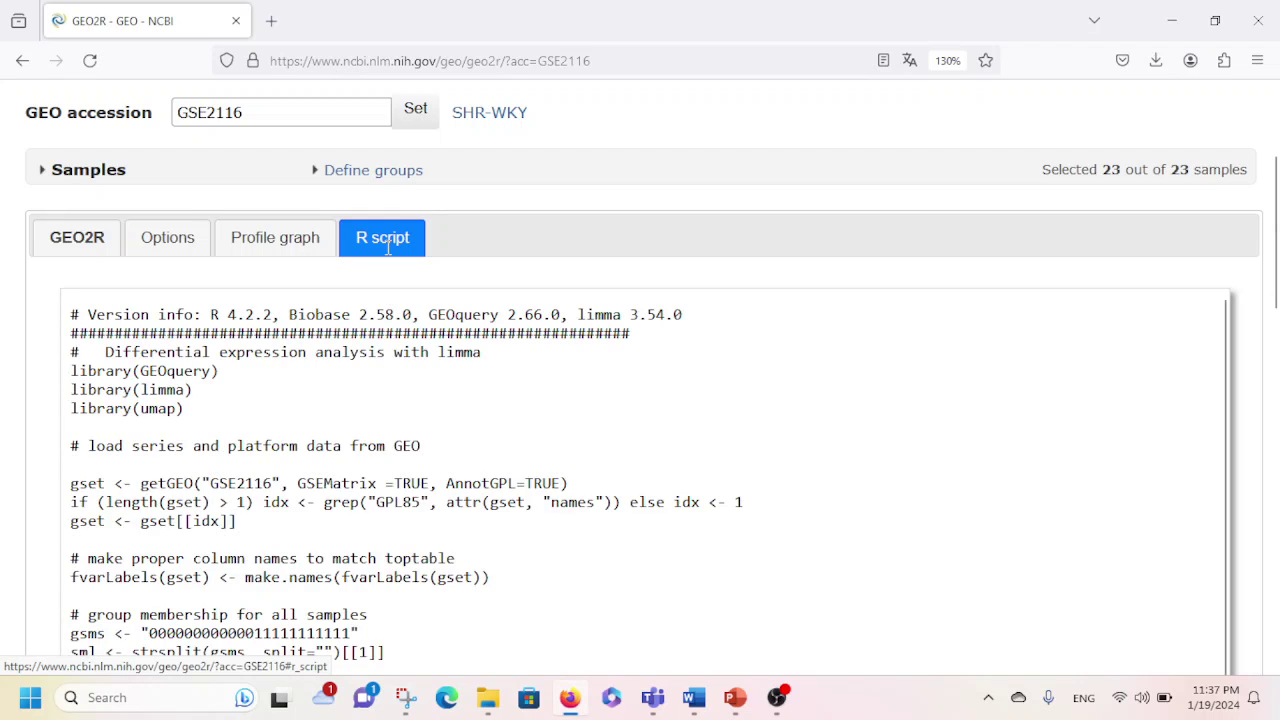